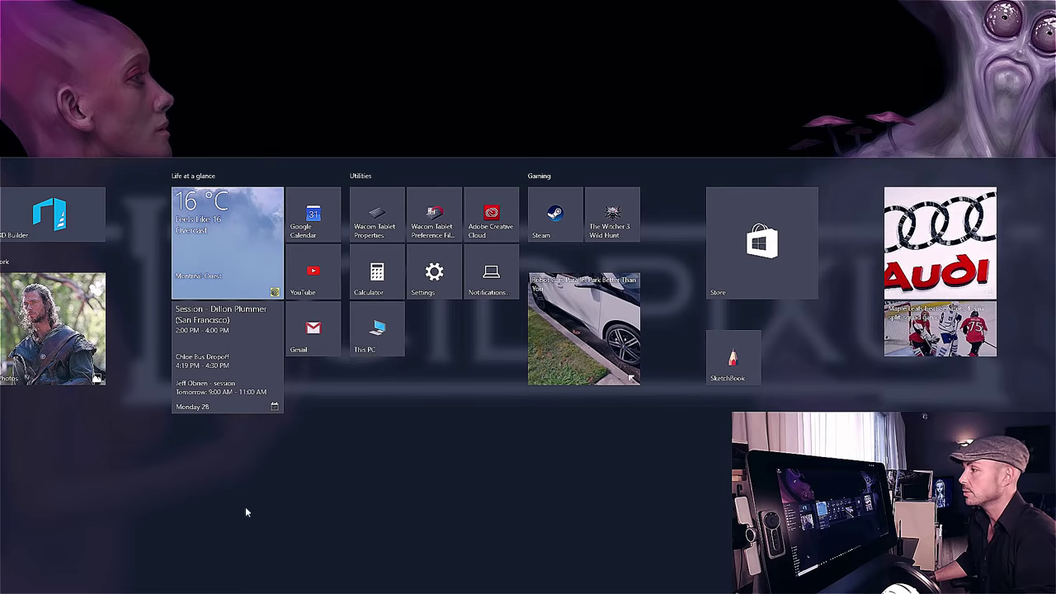
key(super)
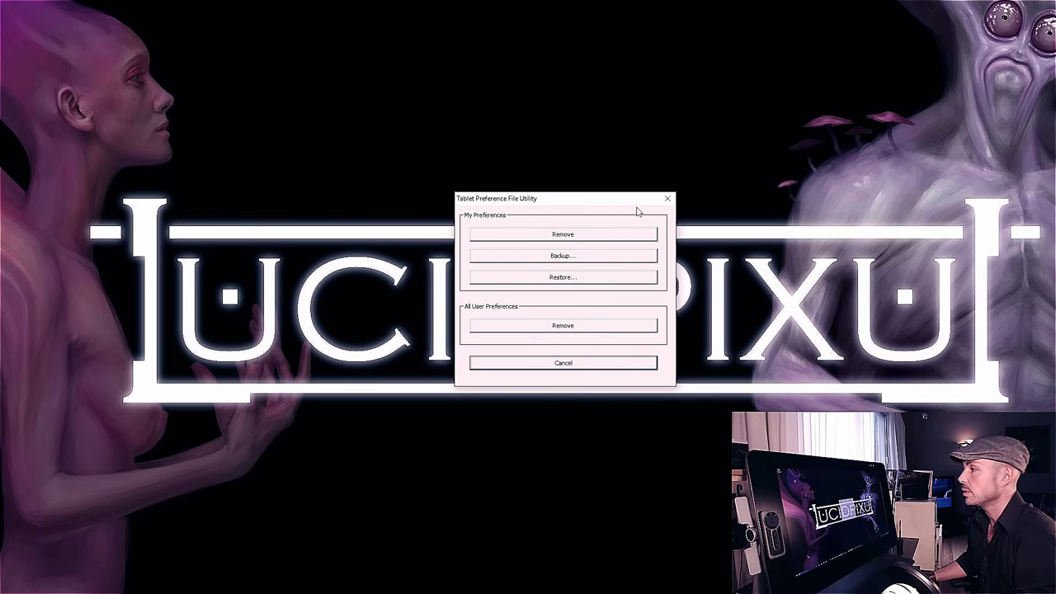
- Remove the current tablet preferences with the Wacom Tablet Preference File Utility
click(605, 236)
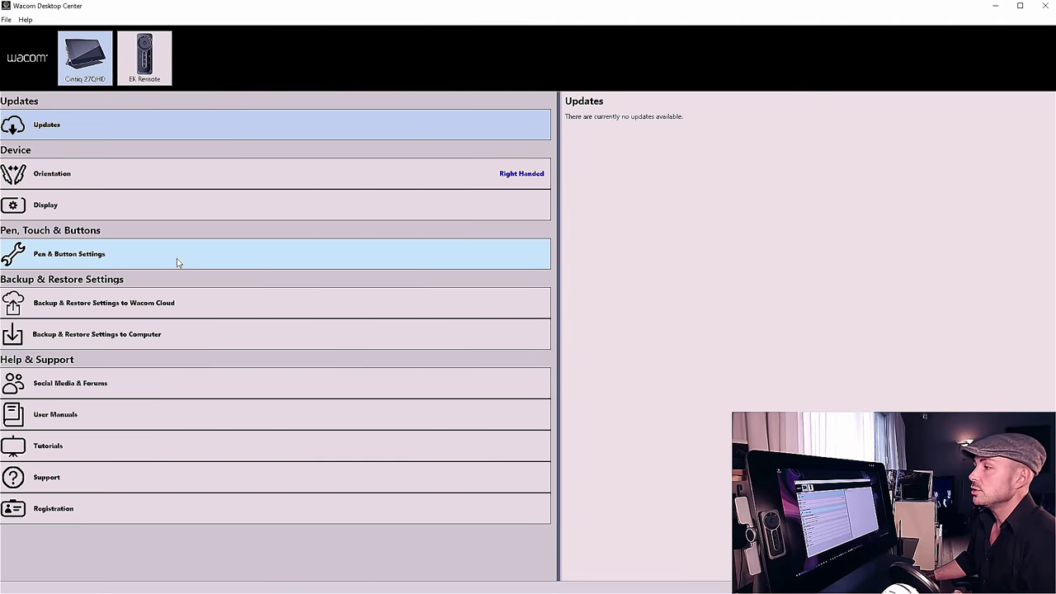
- Open the pen's Tablet Properties, view the EK Remote's ExpressKey settings, then close the window
click(165, 259)
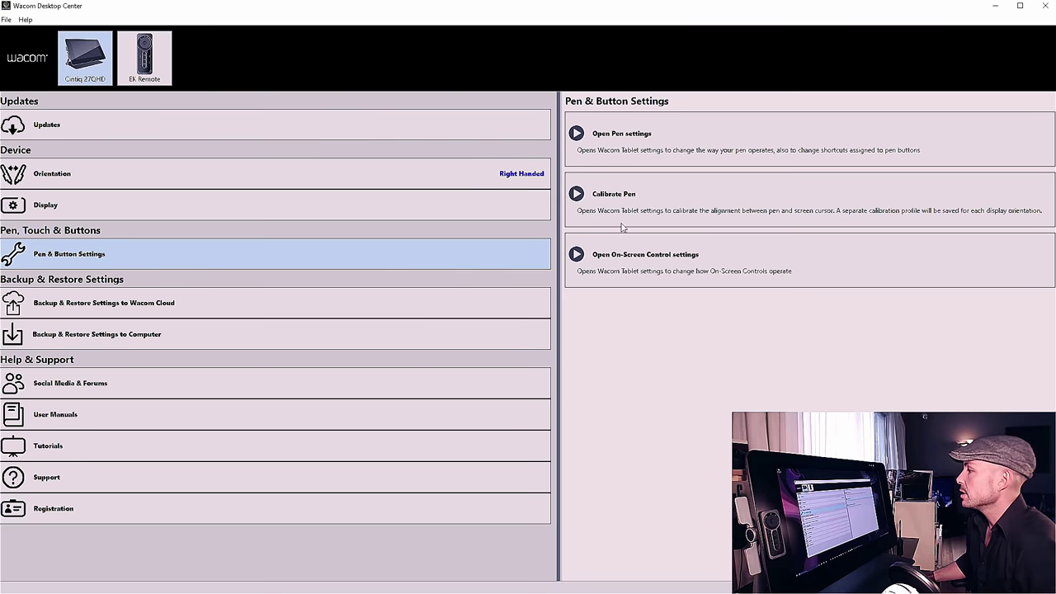
click(642, 145)
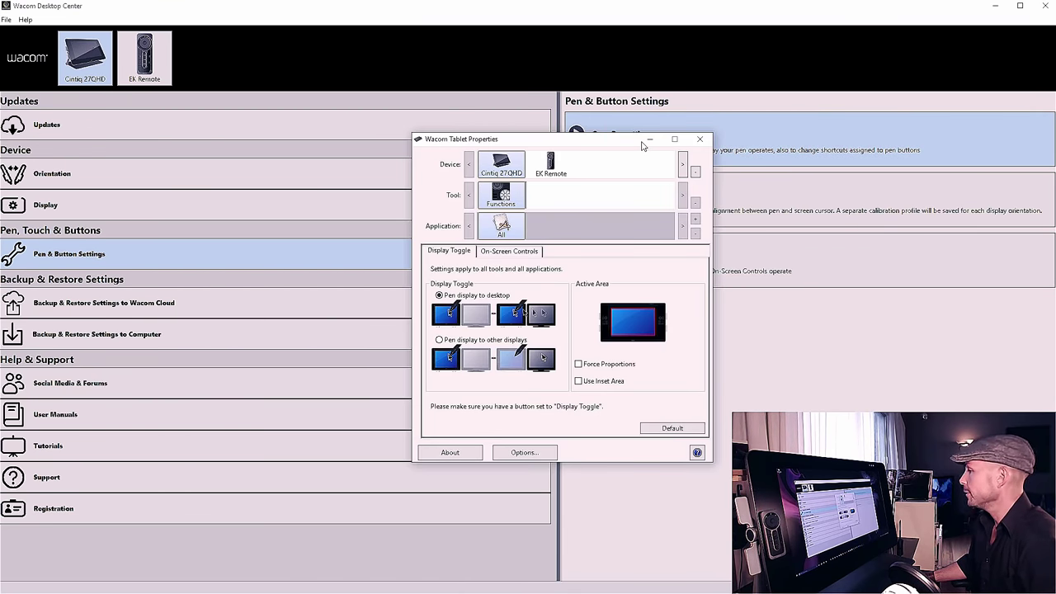
click(549, 171)
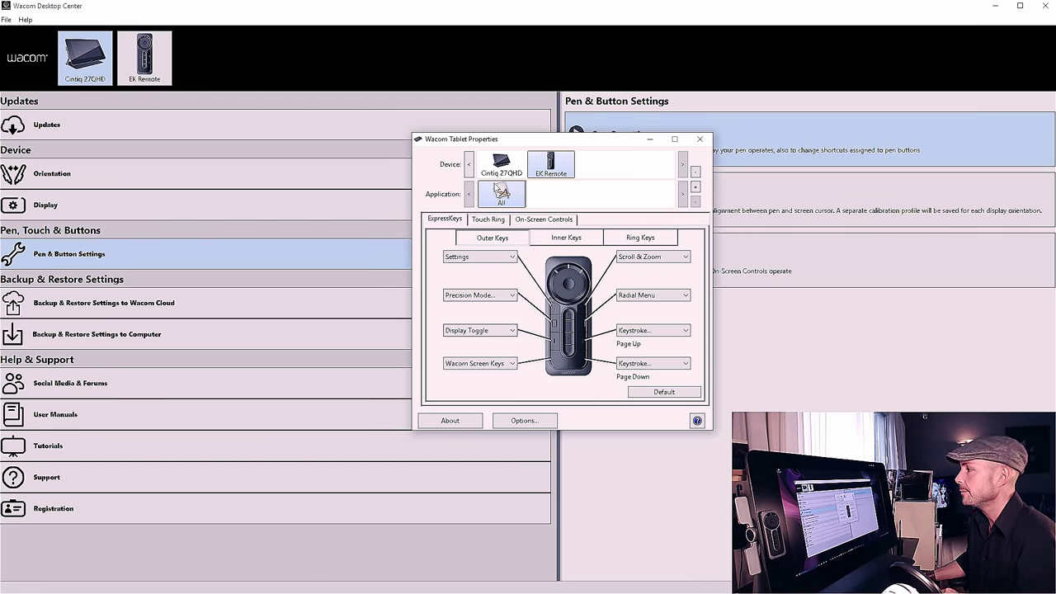
drag(523, 146, 530, 151)
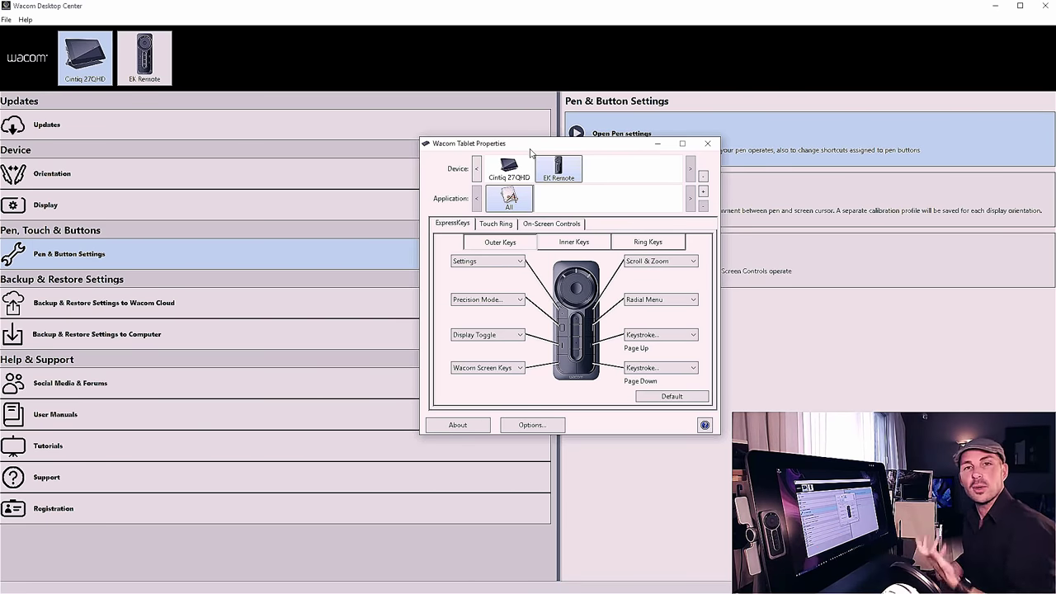
click(708, 146)
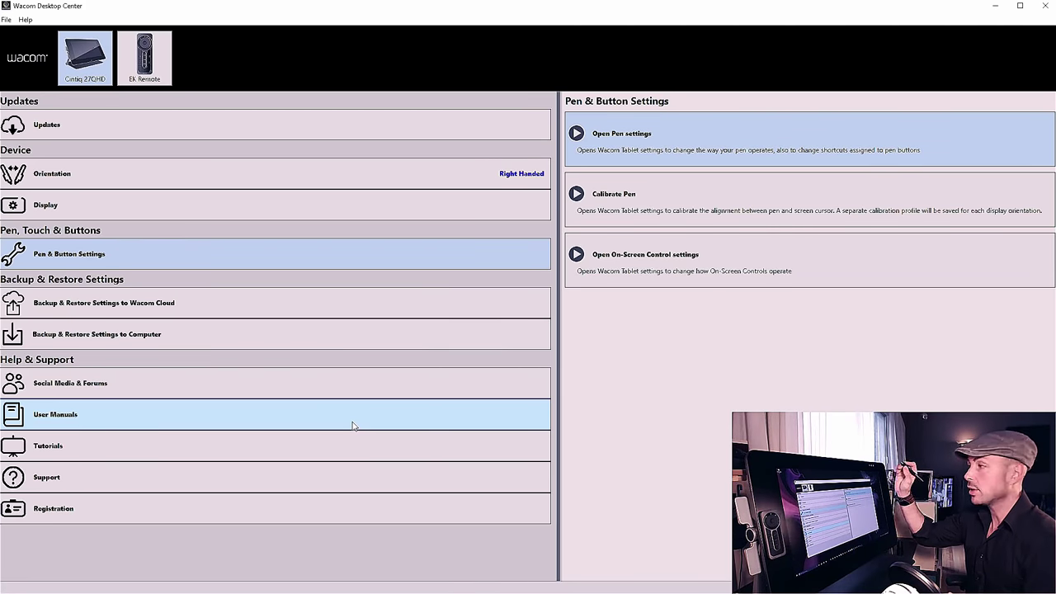
- Calibrate the Cintiq 27QHD pen in landscape orientation, then close Tablet Properties from the EK Remote page
click(614, 198)
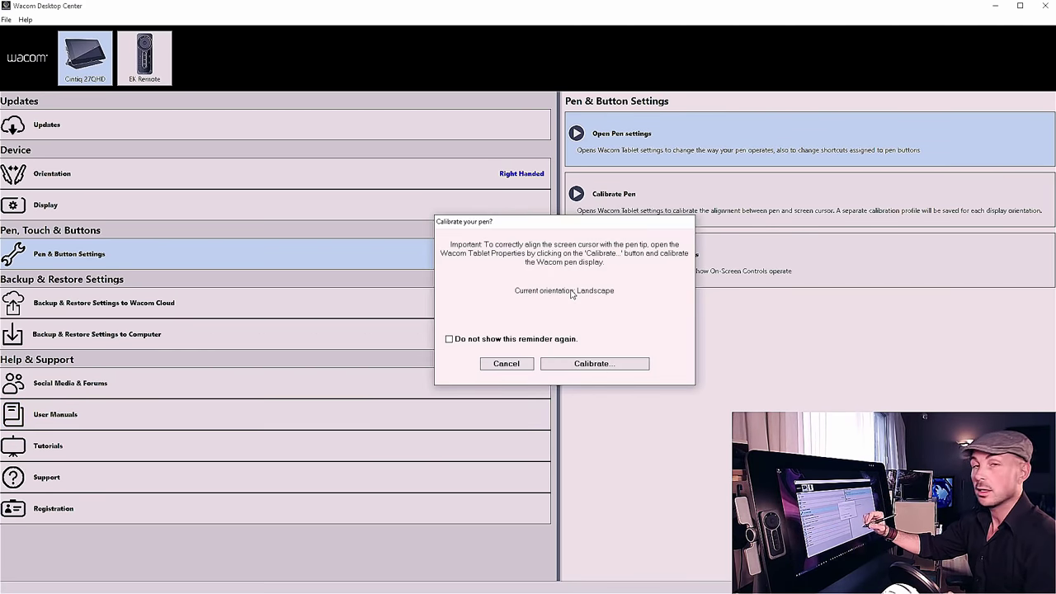
click(591, 365)
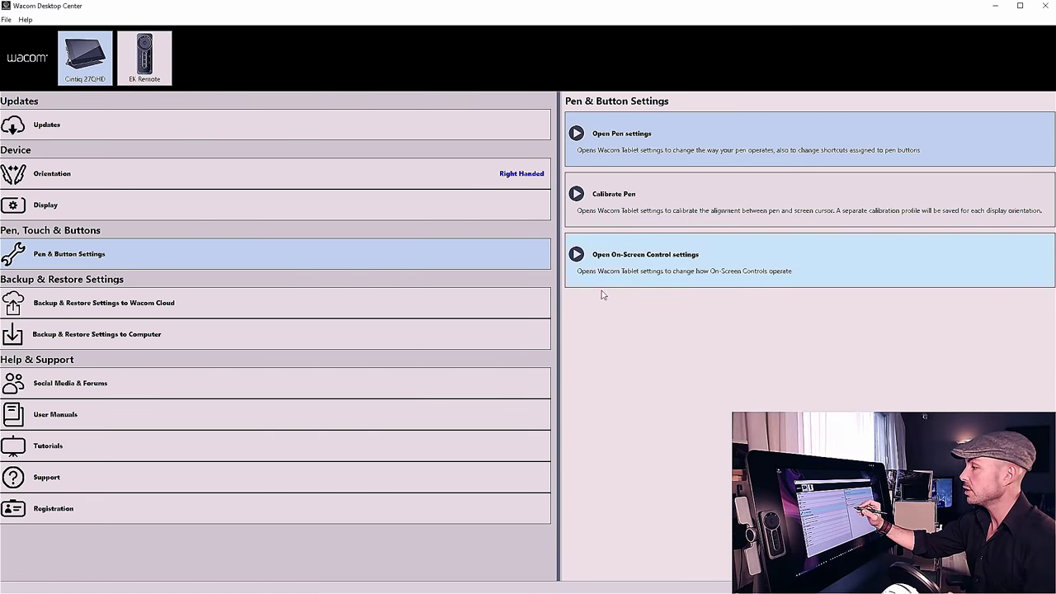
click(566, 374)
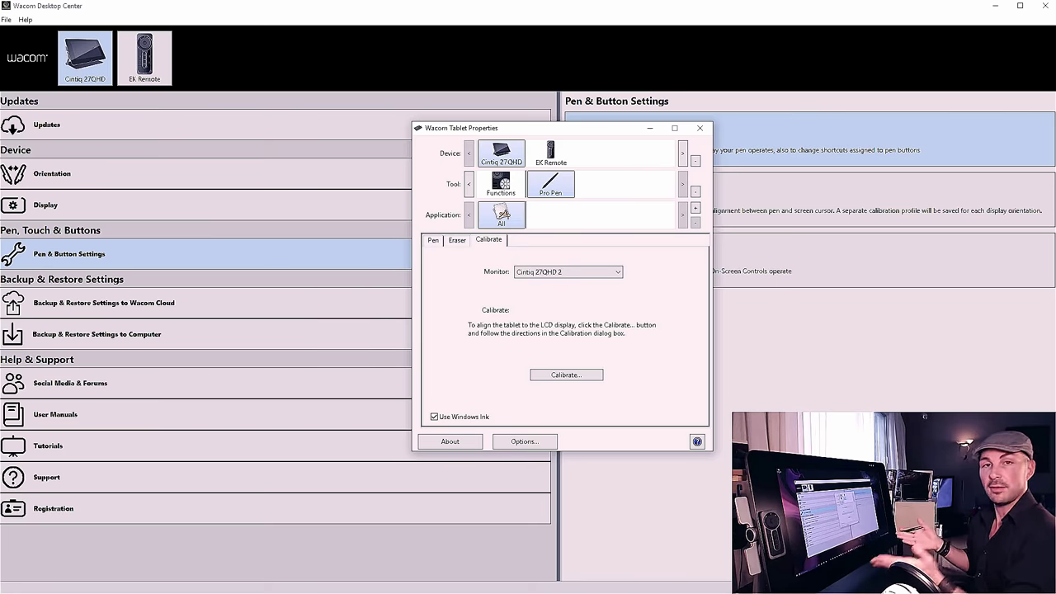
click(551, 154)
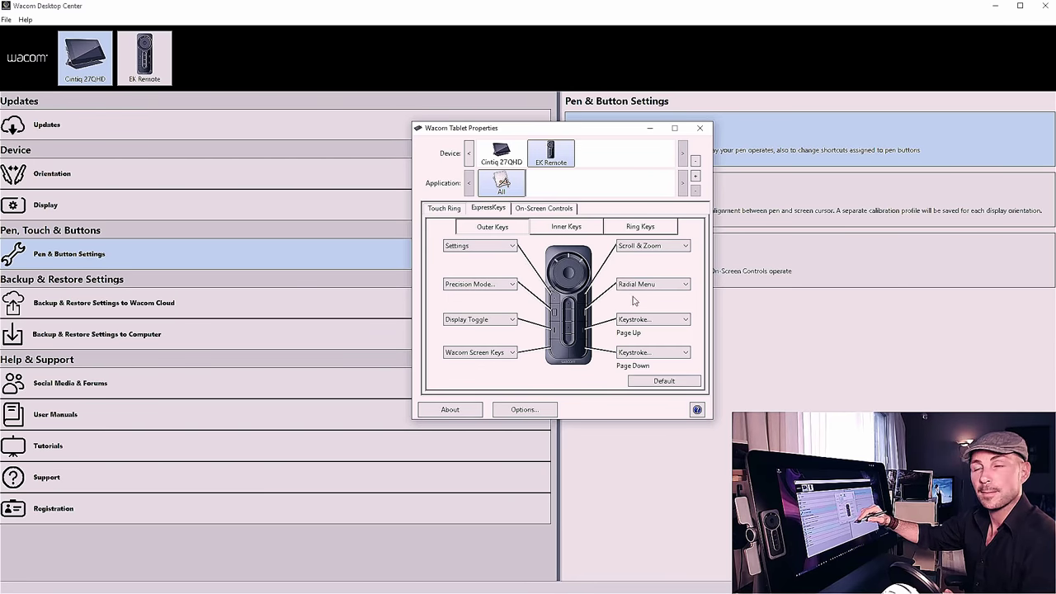
click(700, 128)
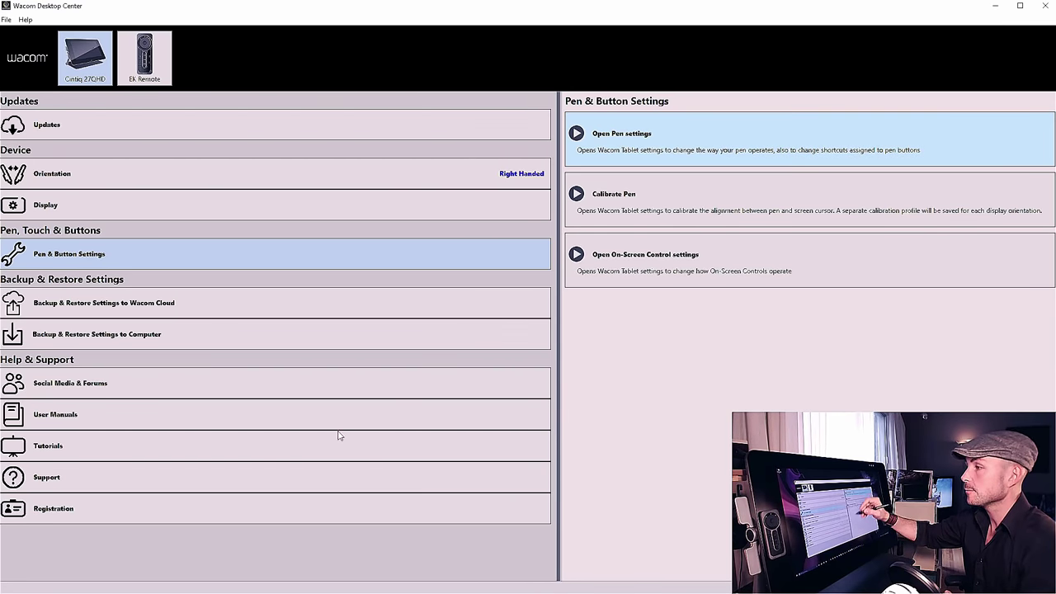
- Restore the backup_sept19_2015 settings from Wacom Cloud, declining the new pen user prompt
click(189, 306)
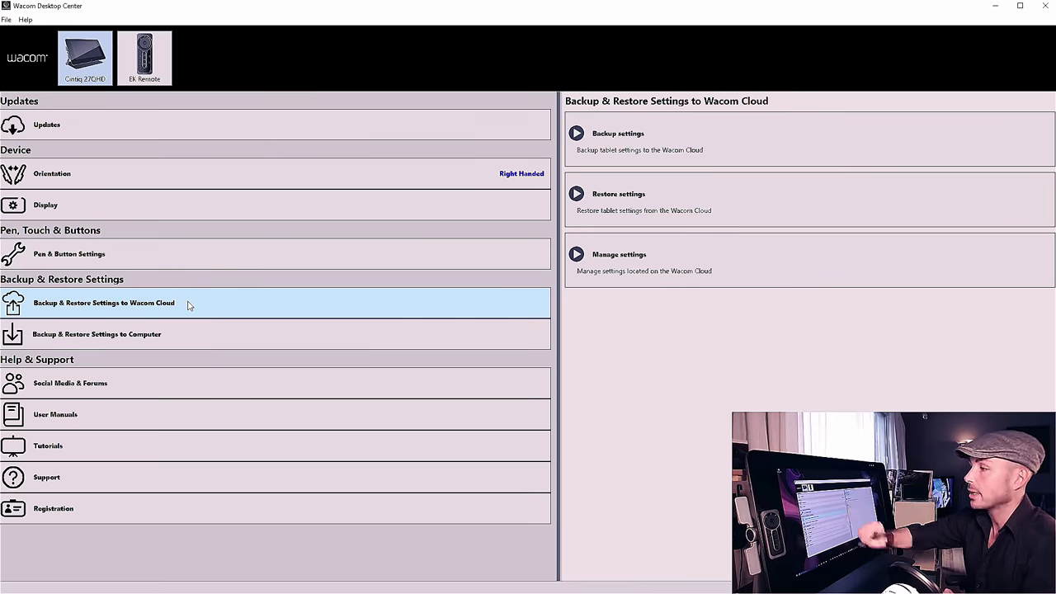
click(665, 205)
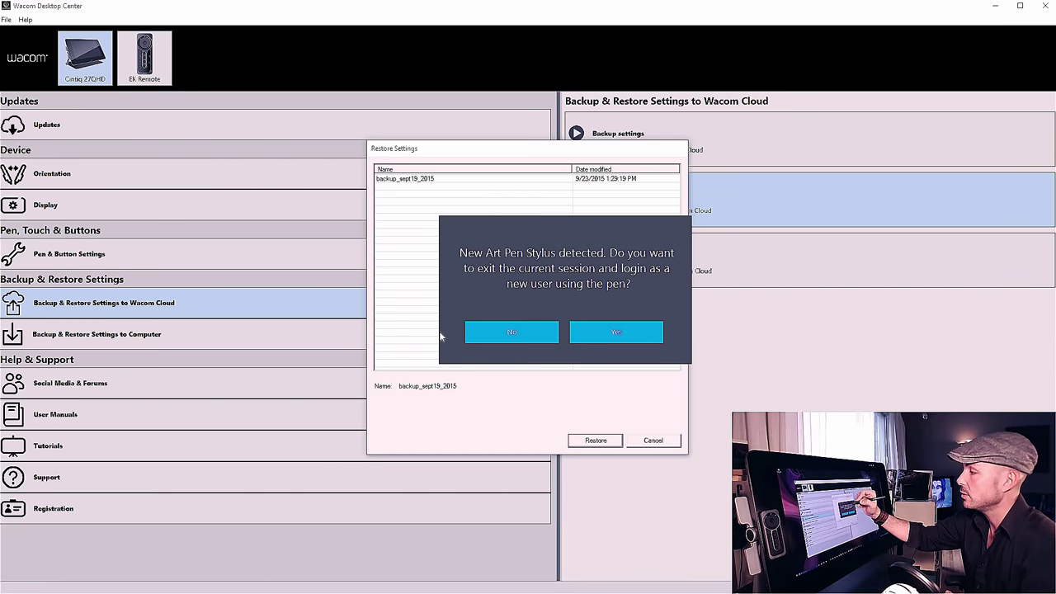
click(512, 332)
click(420, 180)
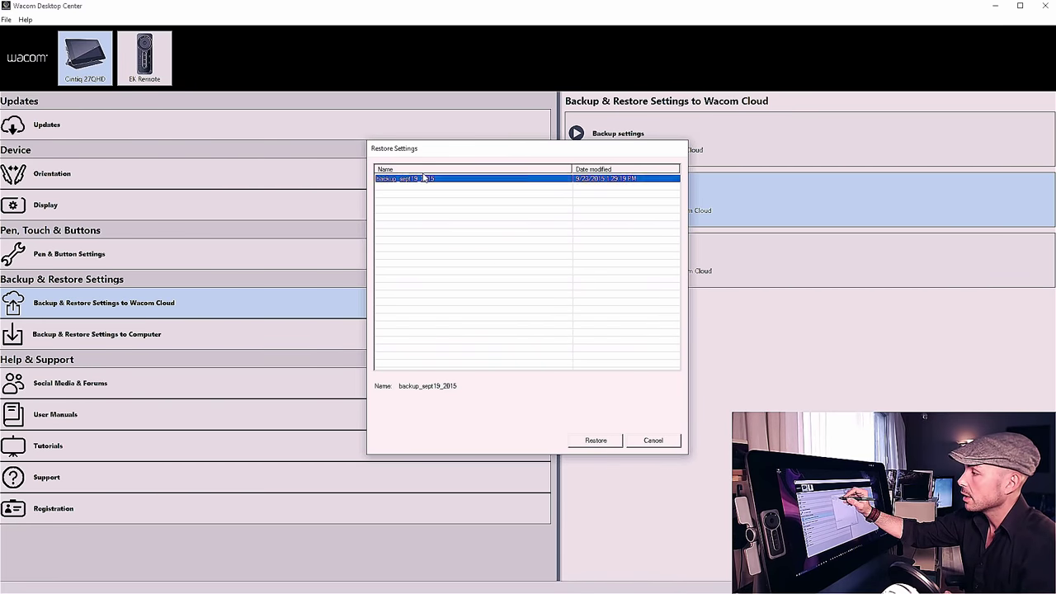
click(596, 441)
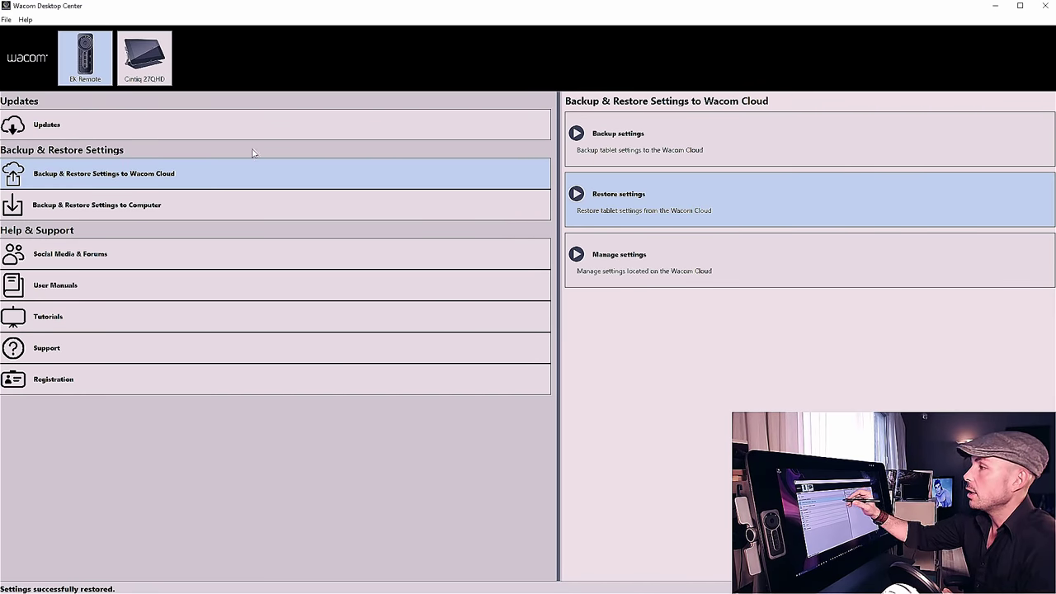
- Select the Cintiq 27QHD and open its Pro Pen properties showing tip feel and tilt sensitivity
click(147, 59)
click(146, 256)
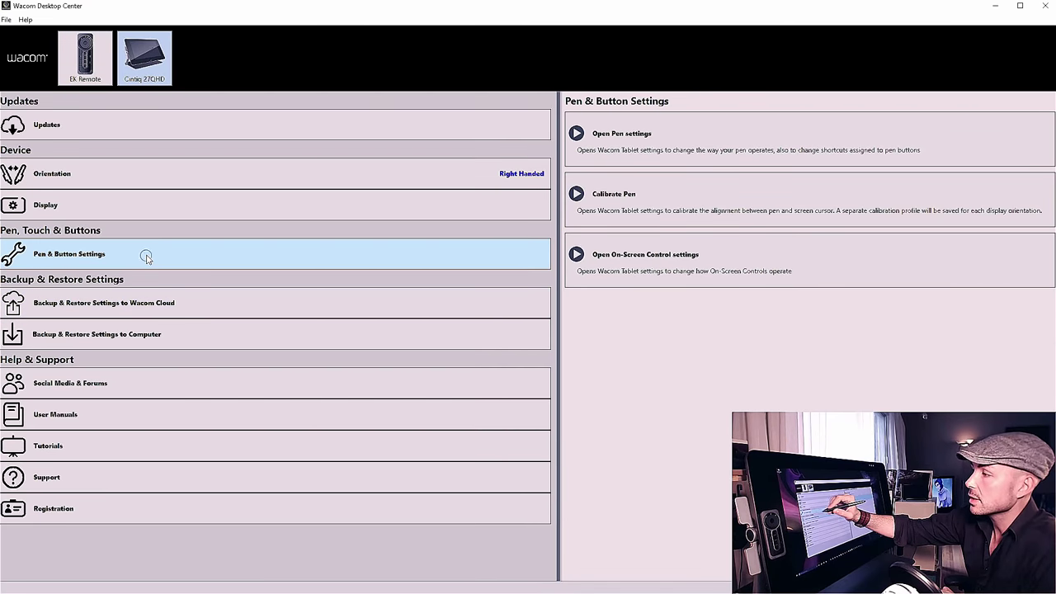
click(664, 145)
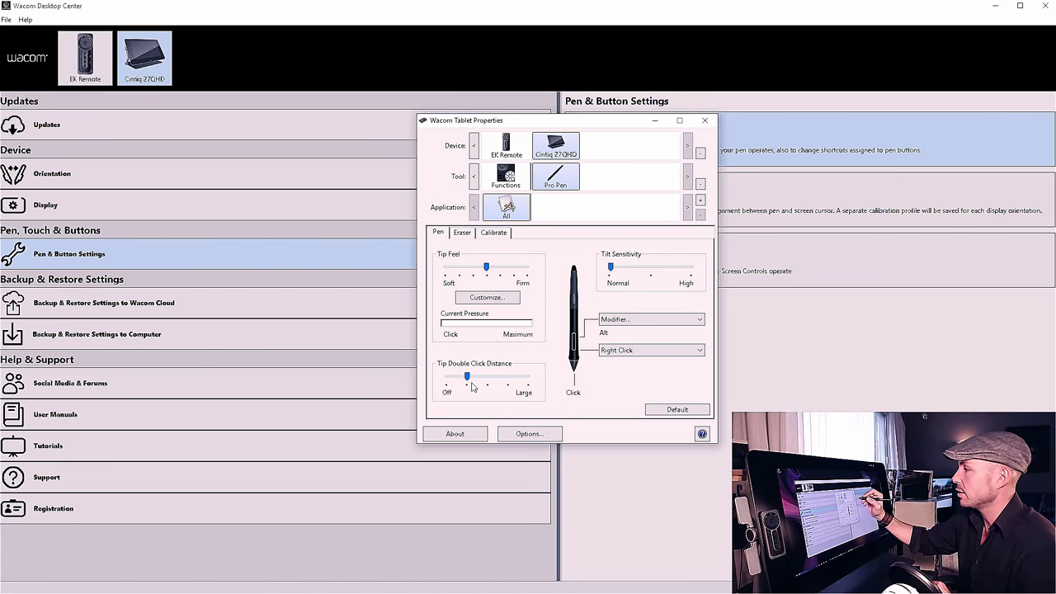
- Show the pen's Eraser settings in Tablet Properties
click(462, 232)
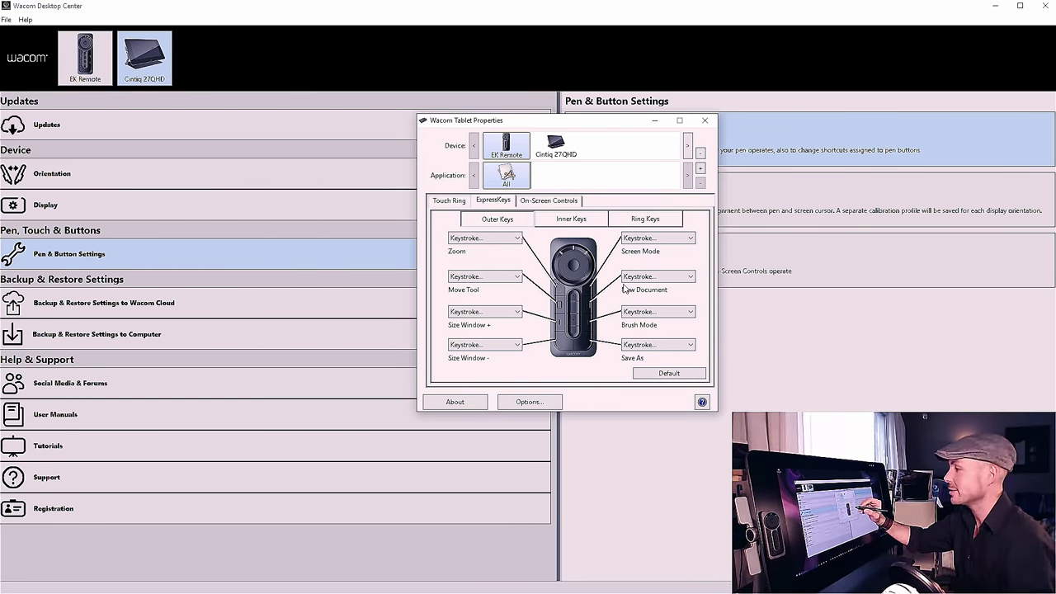
- View the EK Remote's inner keys, then its ring keys: Undo, Redo, Flip Canvas Horizontal, New Layer, Merge Down
click(572, 220)
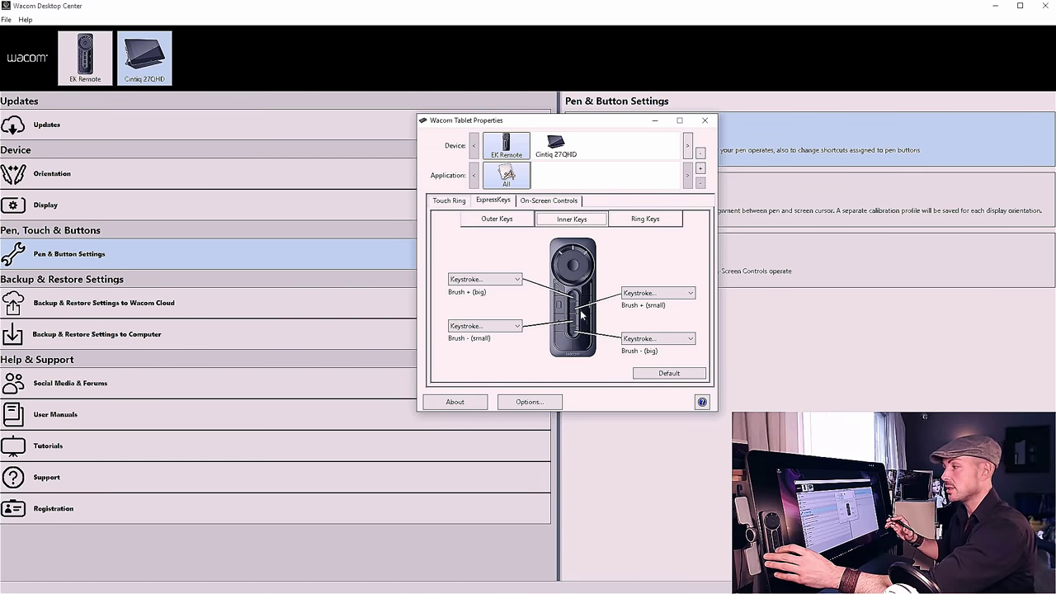
click(652, 221)
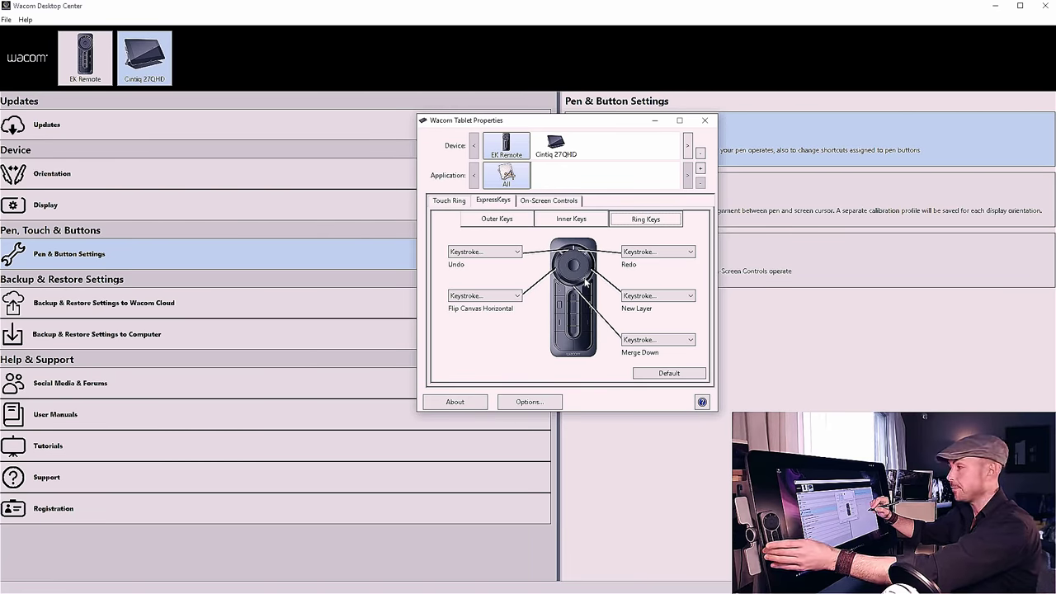
click(450, 200)
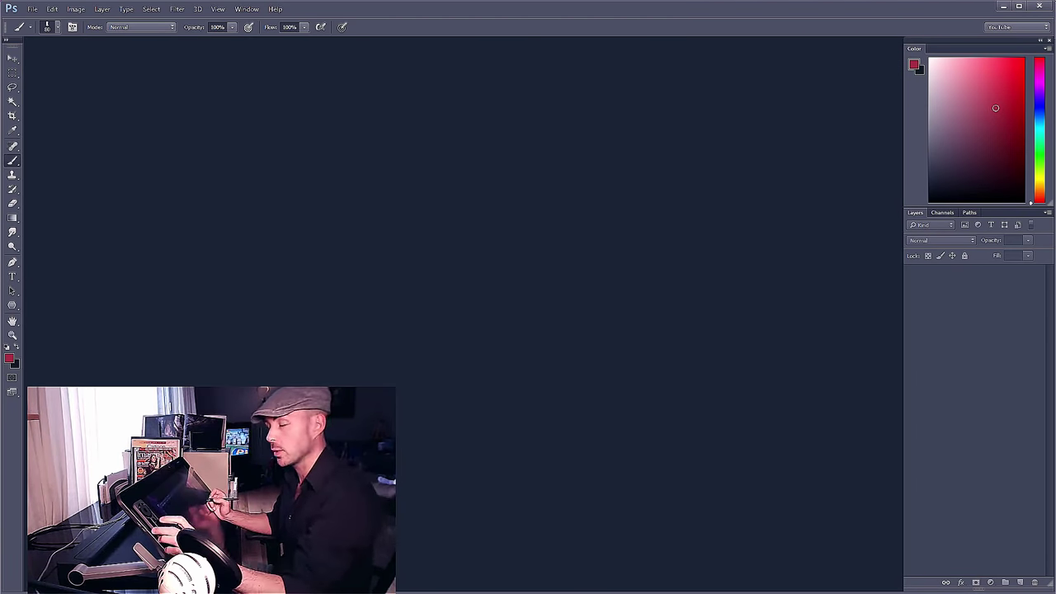
- Create Untitled-1 at 100% on the right, then a second 1000×1000 px, 150 ppi document
key(ctrl+n)
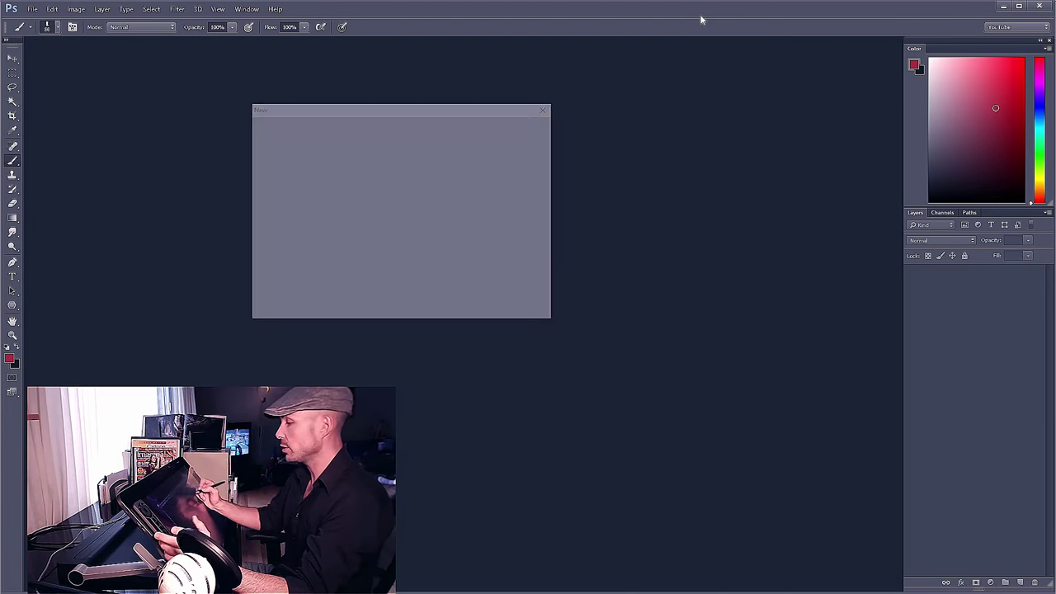
click(529, 143)
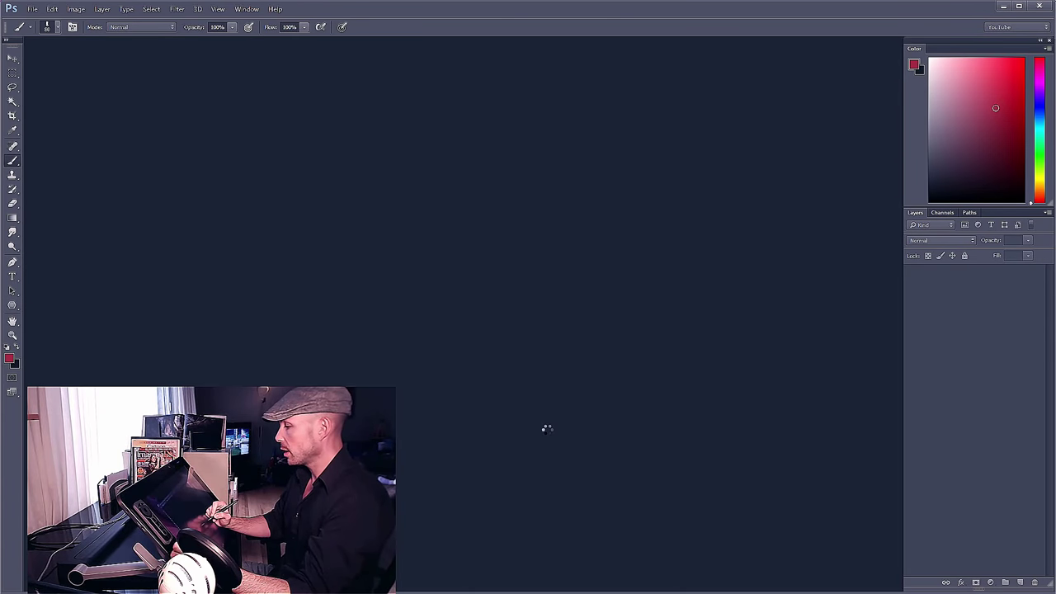
drag(330, 46, 818, 157)
key(ctrl+1)
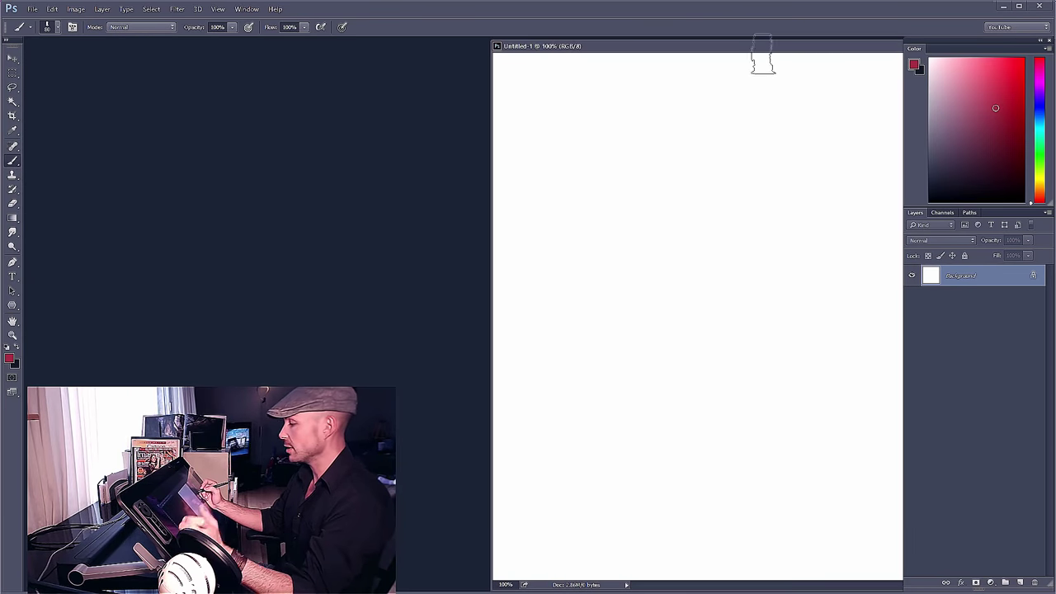
drag(711, 45, 642, 44)
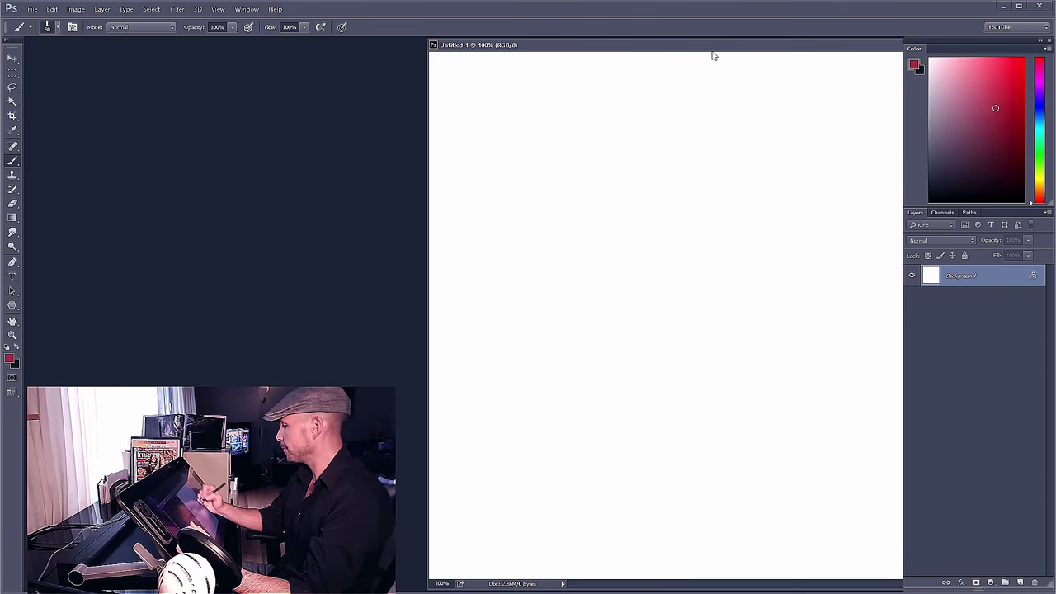
key(ctrl+n)
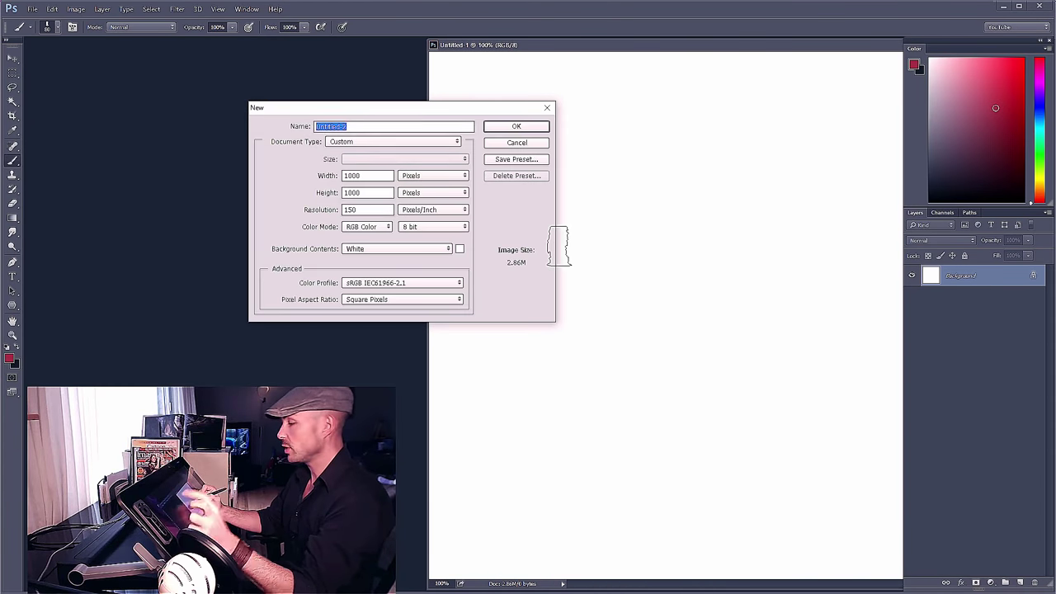
click(520, 128)
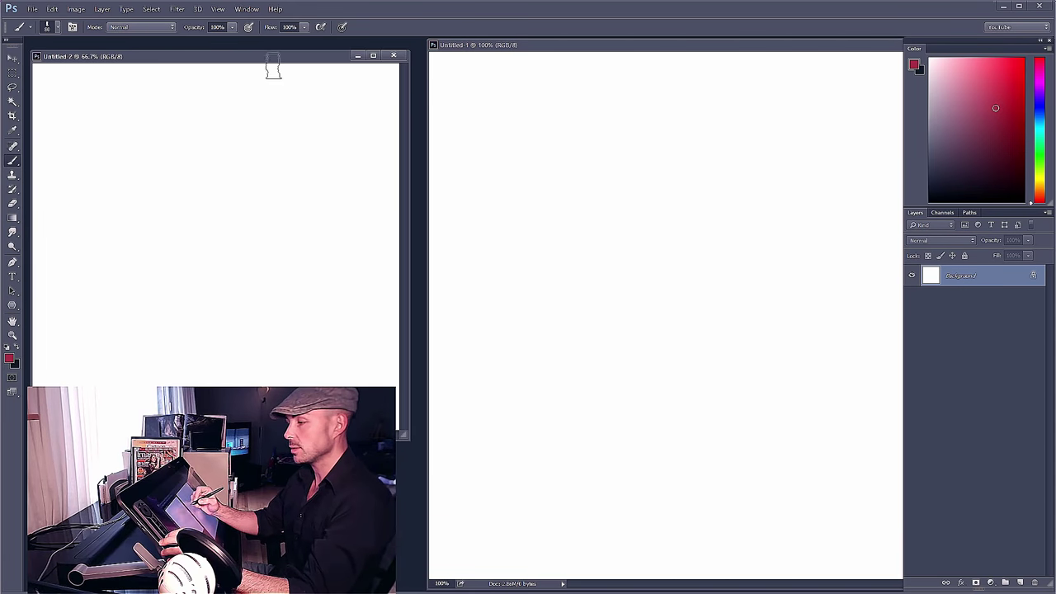
- Zoom Untitled-2 out to 50% and arrange both document windows side by side
key(ctrl+minus)
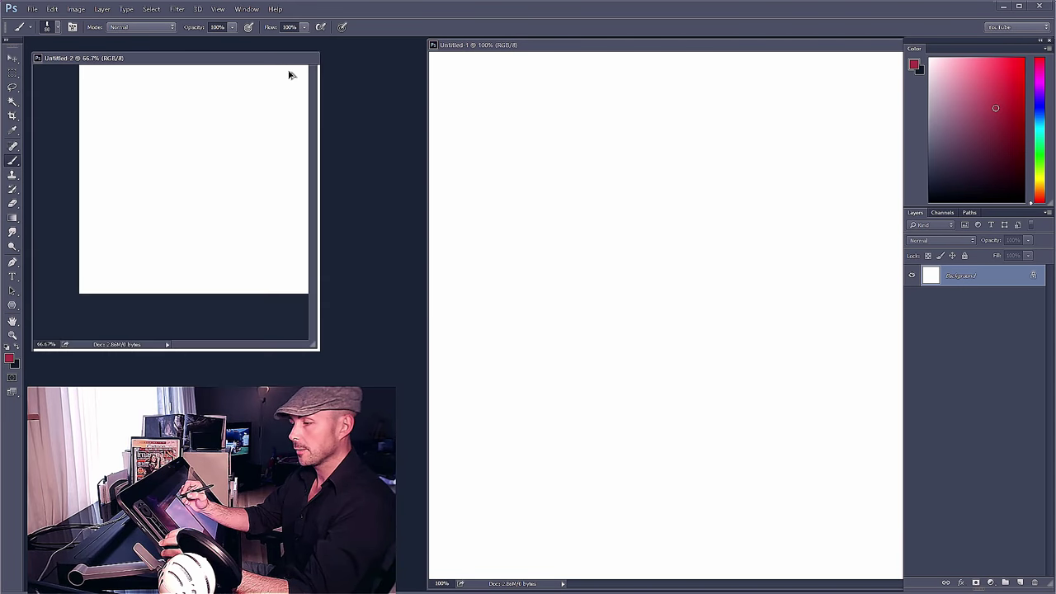
drag(255, 56, 264, 52)
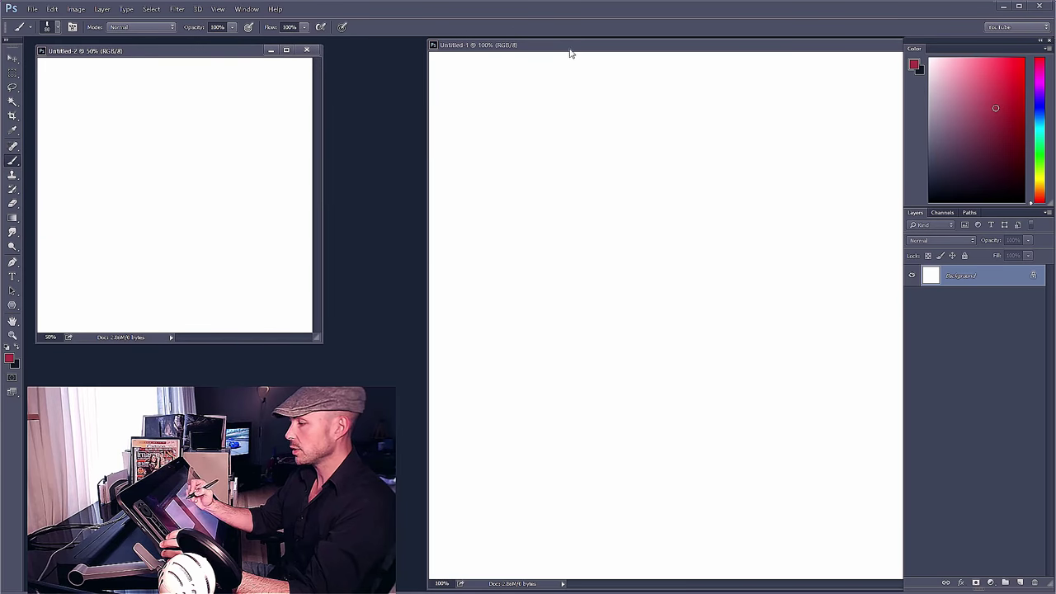
drag(569, 51, 556, 47)
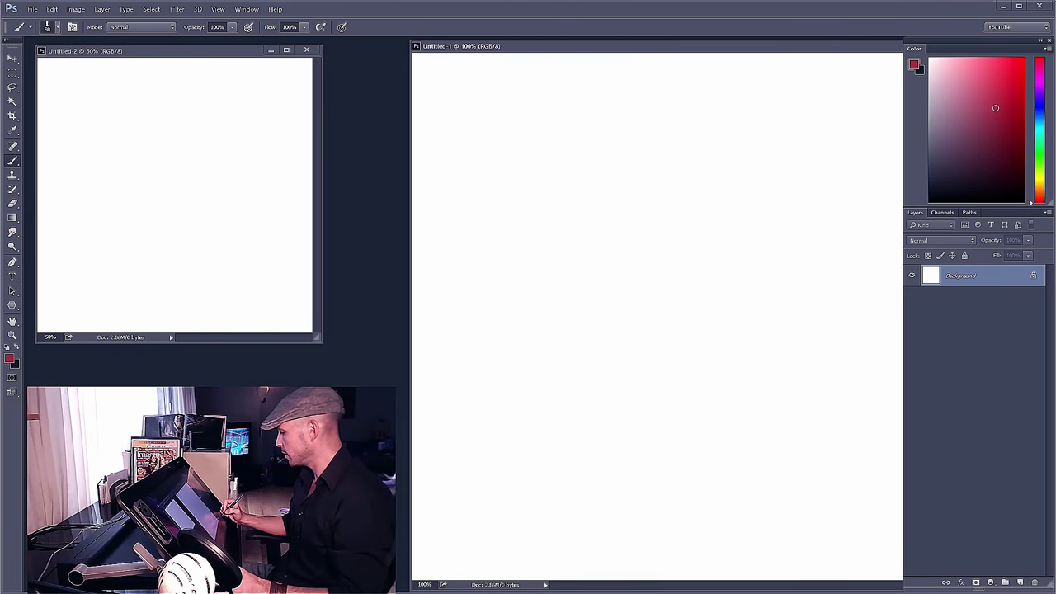
- Add a new Layer 1 and pick a 5 px brush with a near-black colour
click(1020, 583)
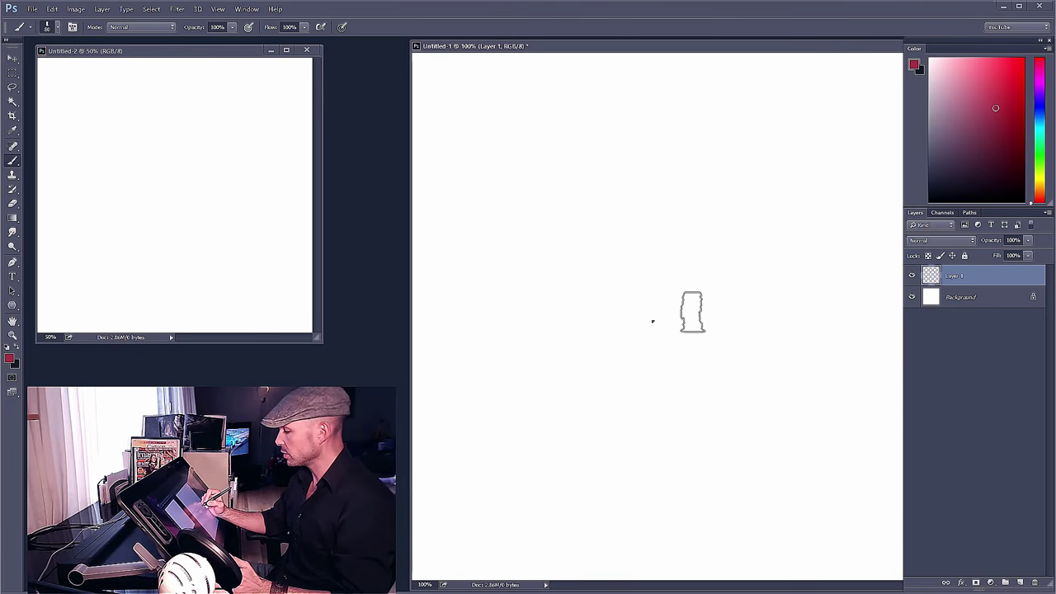
right_click(692, 307)
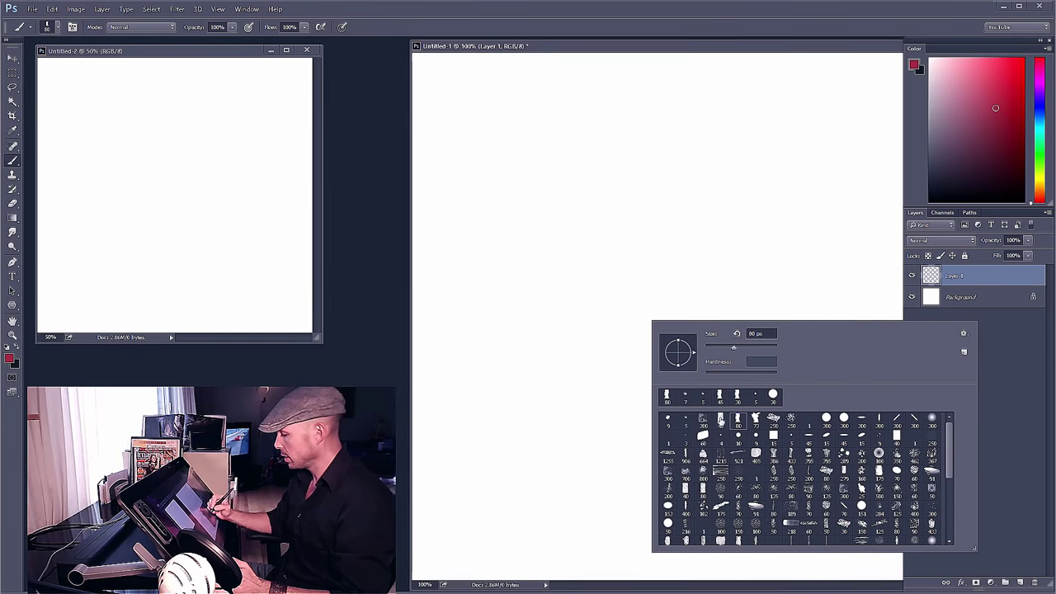
click(812, 31)
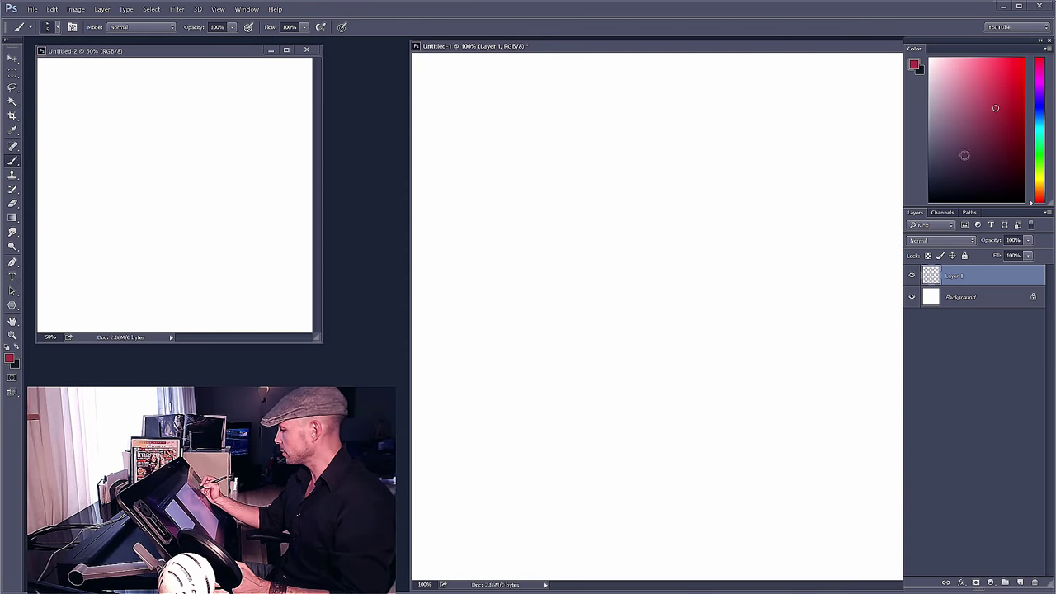
click(945, 172)
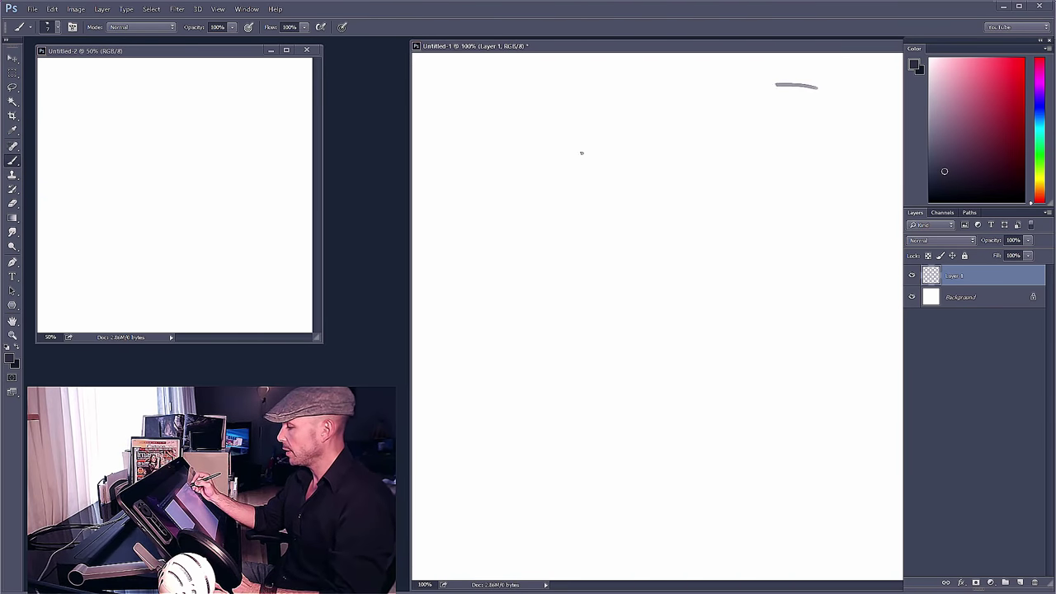
- Scribble a looping S-curve and long vertical test strokes across the canvas
mouse_move(776, 84)
mouse_down()
mouse_move(699, 97)
mouse_move(595, 144)
mouse_move(522, 208)
mouse_move(629, 208)
mouse_move(754, 169)
mouse_move(757, 221)
mouse_move(637, 278)
mouse_move(532, 345)
mouse_up()
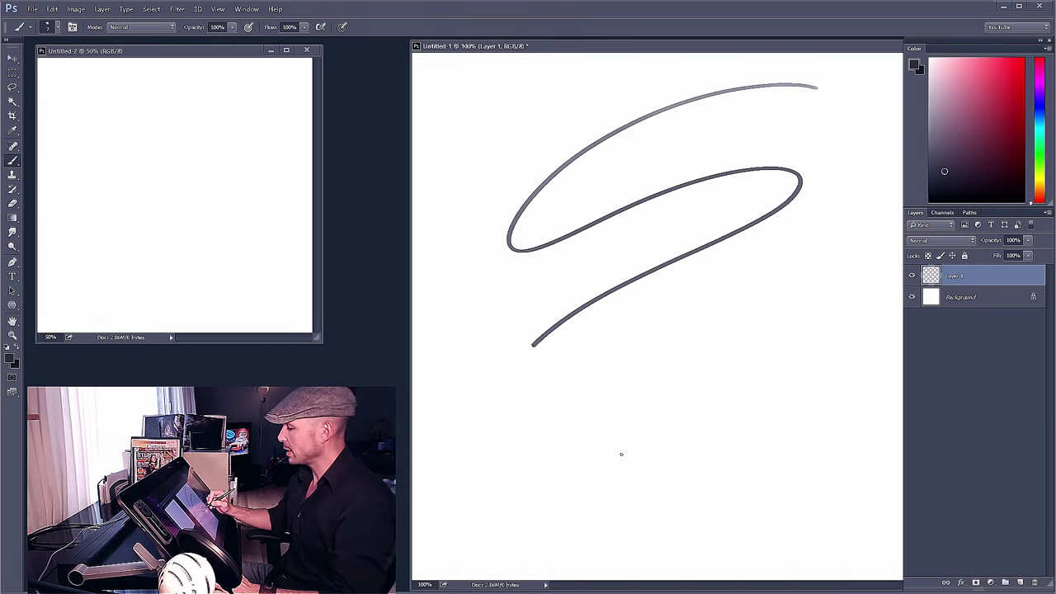
drag(621, 454, 649, 439)
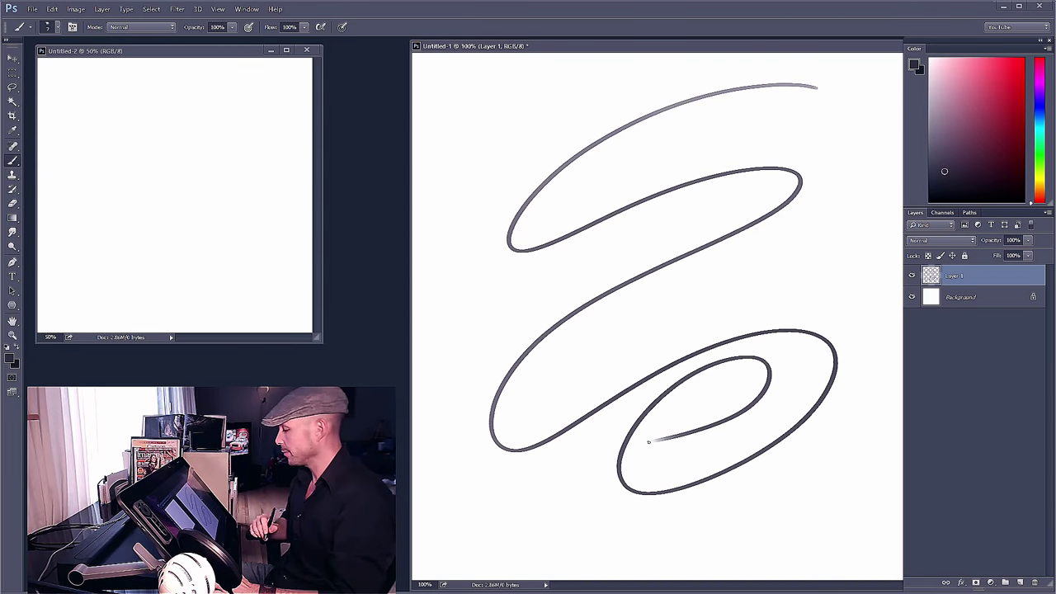
mouse_move(499, 101)
mouse_down()
mouse_move(509, 523)
mouse_move(518, 534)
mouse_up()
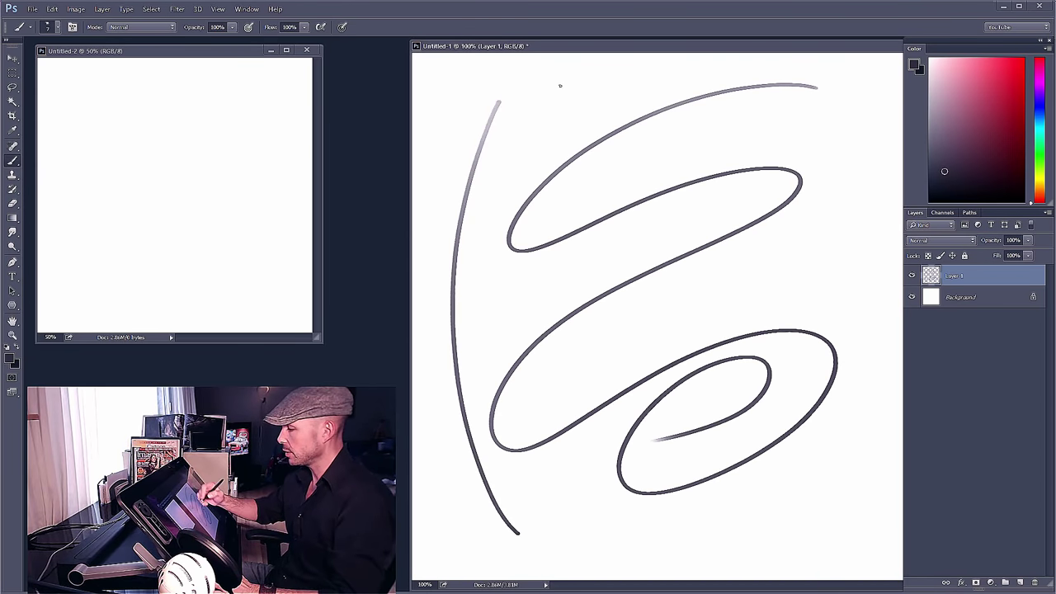
drag(559, 86, 642, 508)
drag(632, 83, 726, 483)
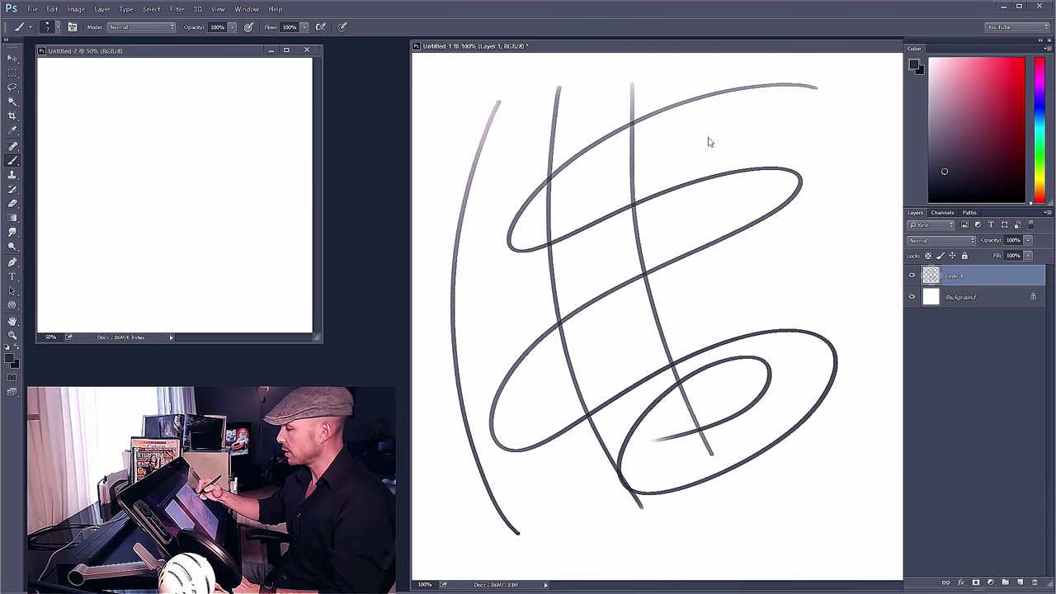
mouse_move(706, 63)
mouse_down()
mouse_move(726, 239)
mouse_move(822, 469)
mouse_up()
mouse_move(766, 66)
mouse_down()
mouse_move(776, 126)
mouse_move(881, 378)
mouse_up()
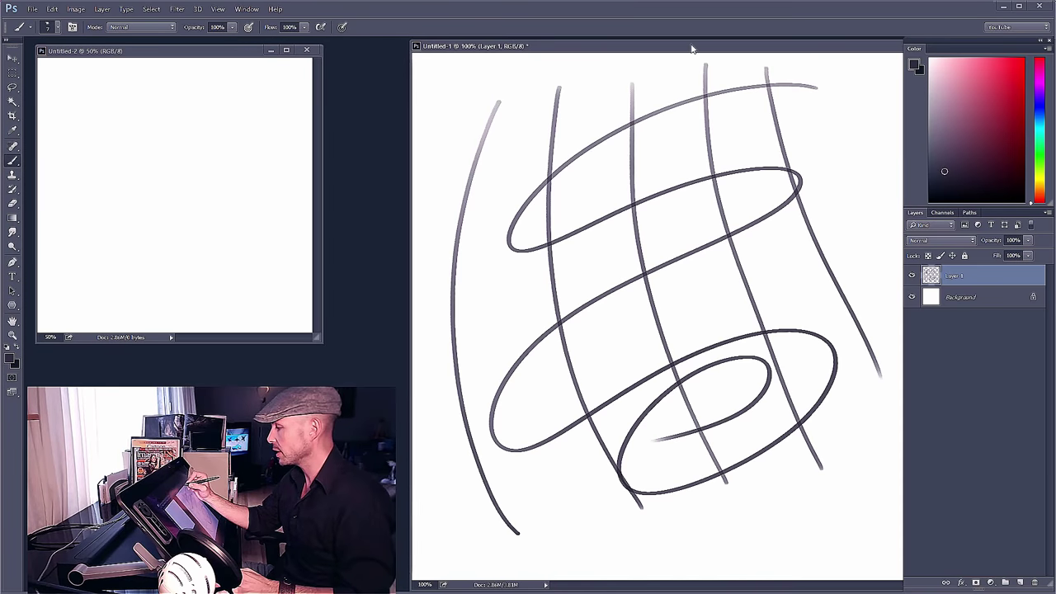
drag(693, 50, 685, 52)
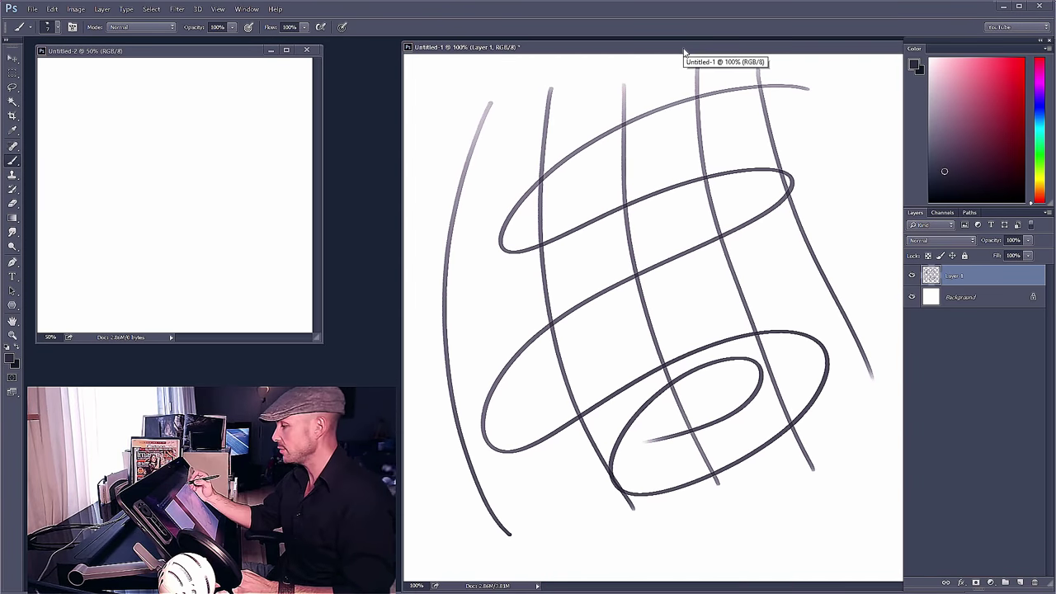
drag(695, 51, 685, 48)
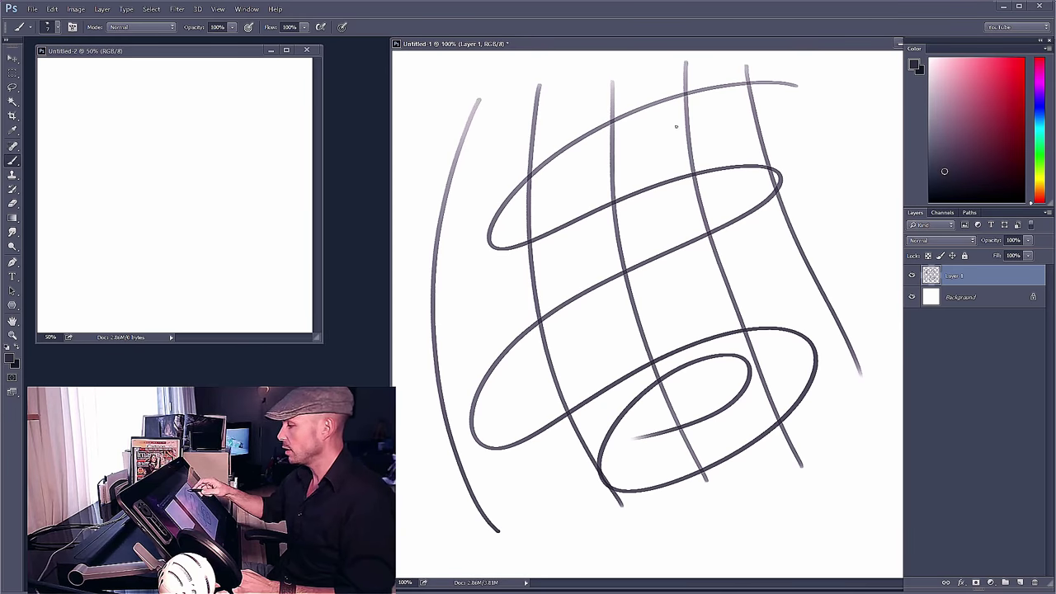
- Draw more S-shaped and looping test strokes, then delete everything on Layer 1
mouse_move(675, 128)
mouse_down()
mouse_move(634, 247)
mouse_move(634, 430)
mouse_up()
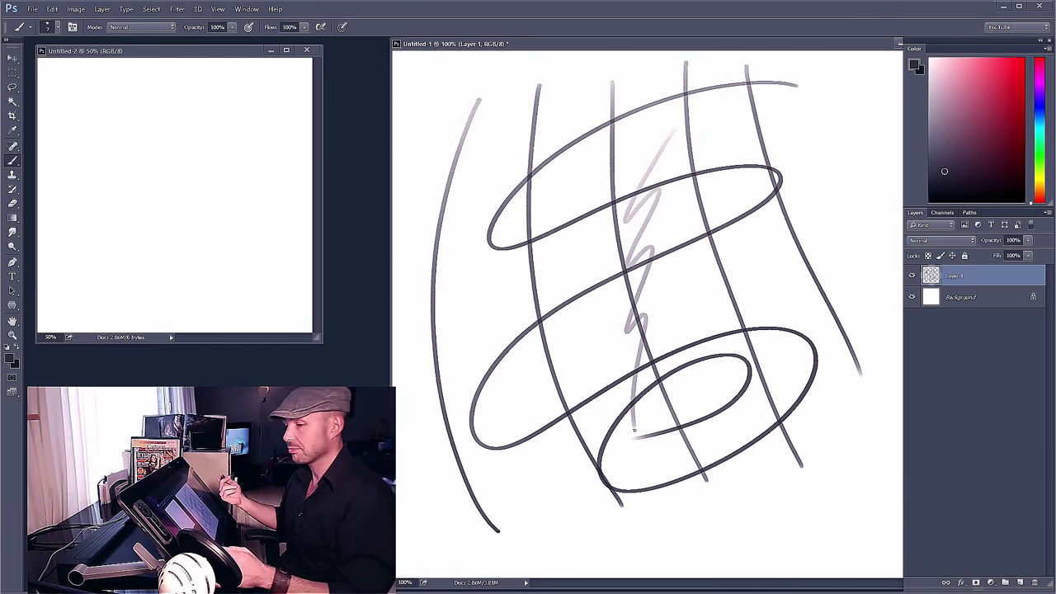
key(ctrl+z)
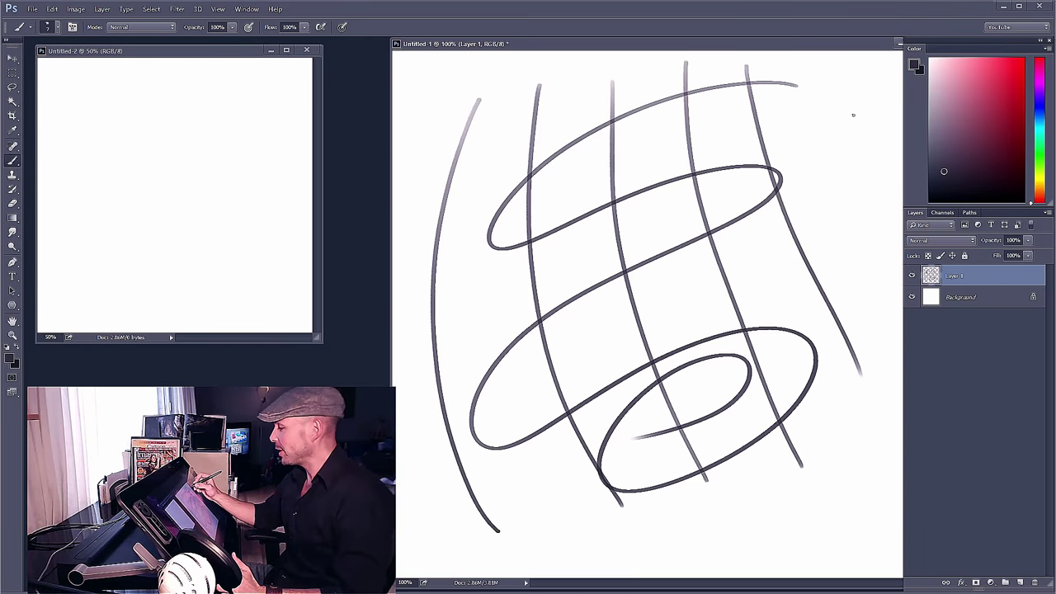
mouse_move(862, 102)
mouse_down()
mouse_move(831, 233)
mouse_move(603, 361)
mouse_move(640, 526)
mouse_up()
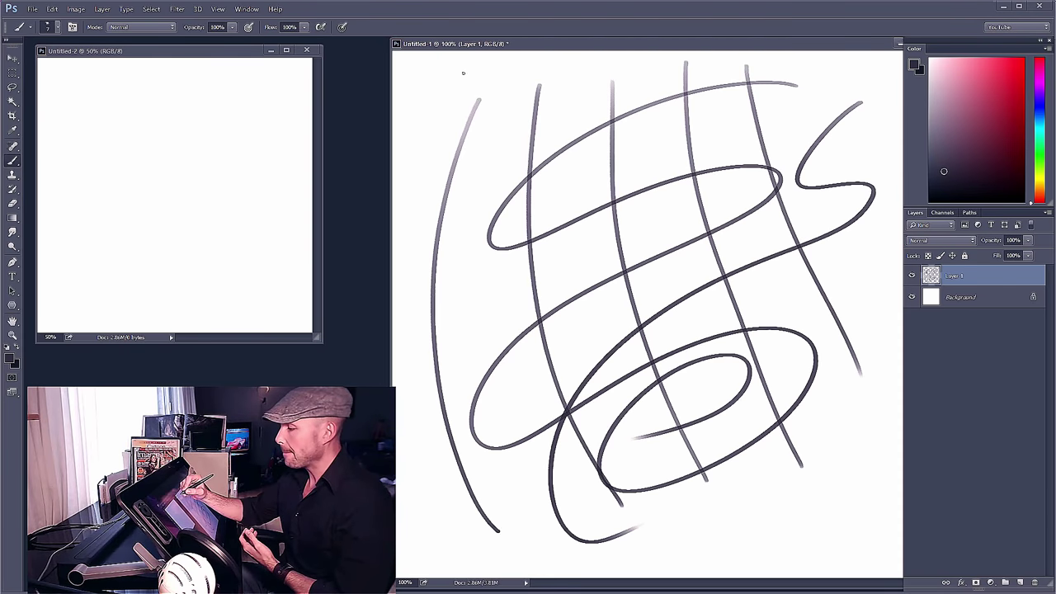
mouse_move(460, 74)
mouse_down()
mouse_move(646, 121)
mouse_move(579, 356)
mouse_move(790, 316)
mouse_move(737, 472)
mouse_up()
mouse_move(754, 107)
mouse_down()
mouse_move(681, 406)
mouse_move(713, 196)
mouse_move(701, 293)
mouse_up()
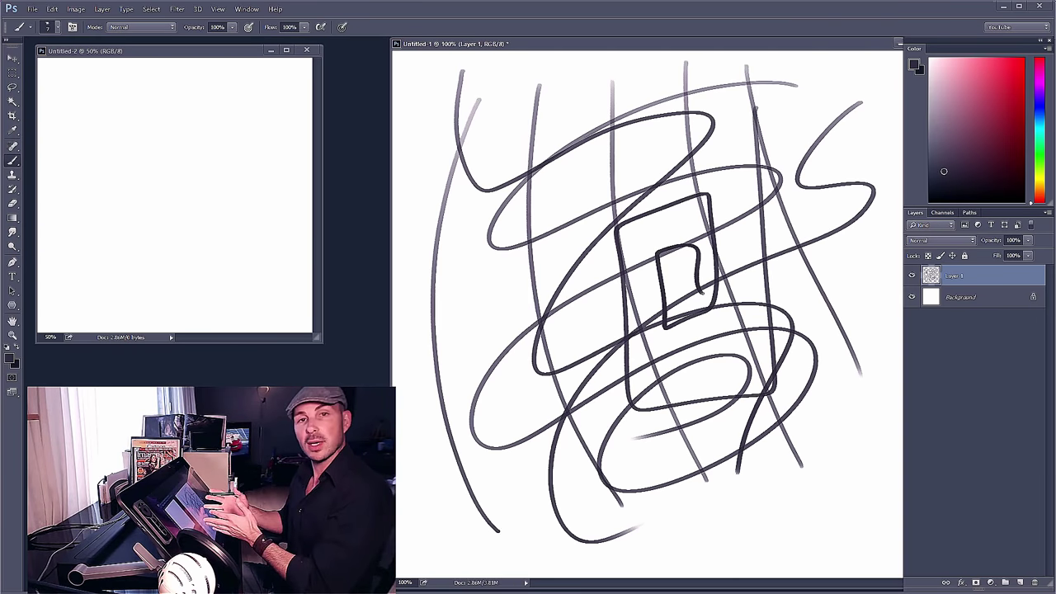
key(Delete)
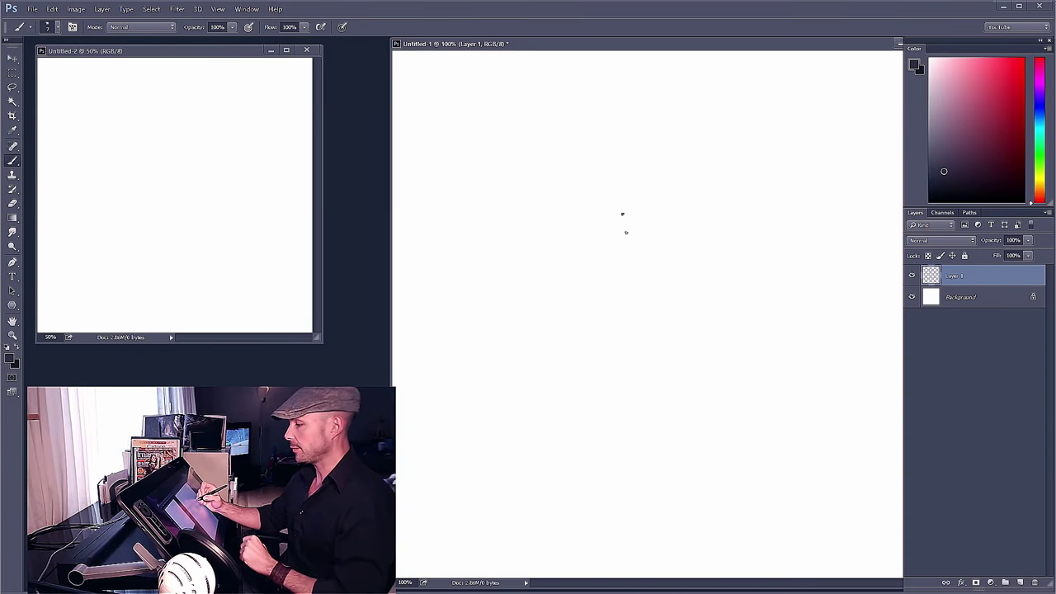
- Choose the textured 80 px brush tip from the canvas brush picker
right_click(622, 215)
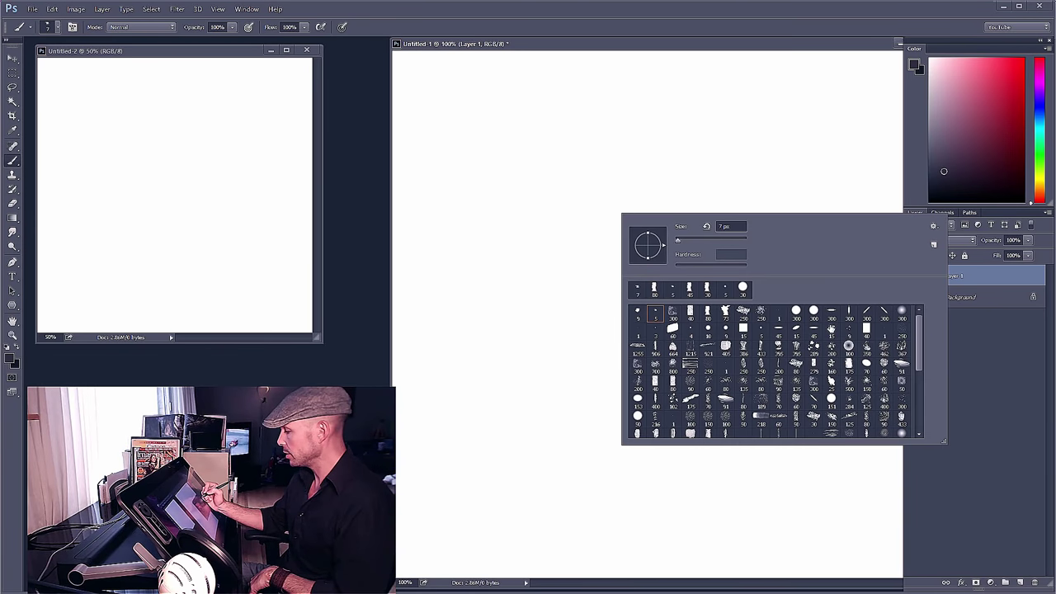
click(707, 312)
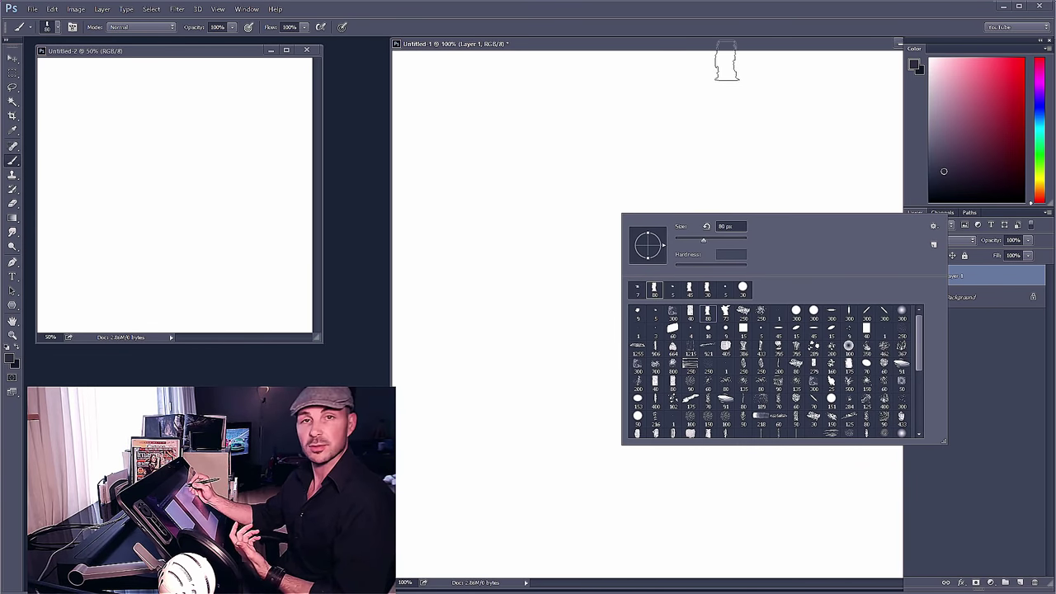
click(738, 49)
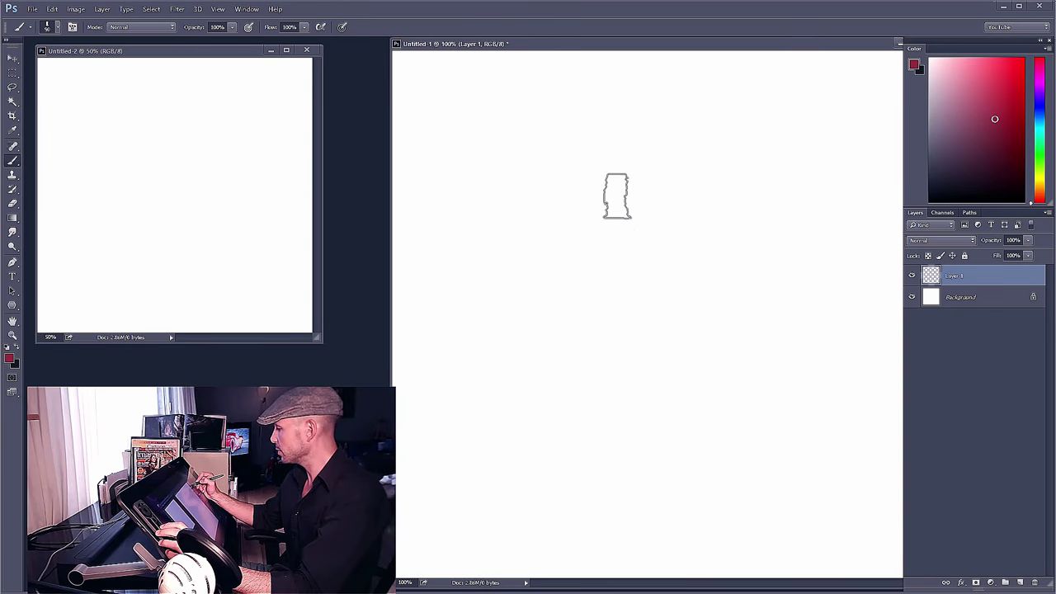
- Paint a long curved crimson stroke and deepen it with extra passes
mouse_move(650, 102)
mouse_down()
mouse_move(578, 237)
mouse_move(541, 386)
mouse_move(590, 210)
mouse_up()
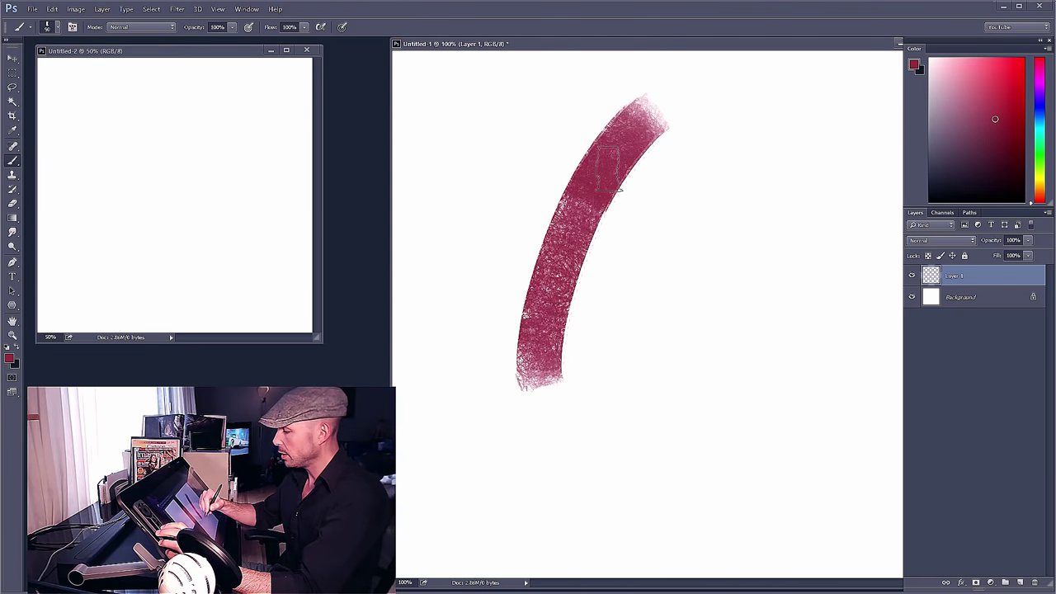
drag(537, 396, 632, 200)
mouse_move(661, 111)
mouse_down()
mouse_move(559, 415)
mouse_move(660, 214)
mouse_up()
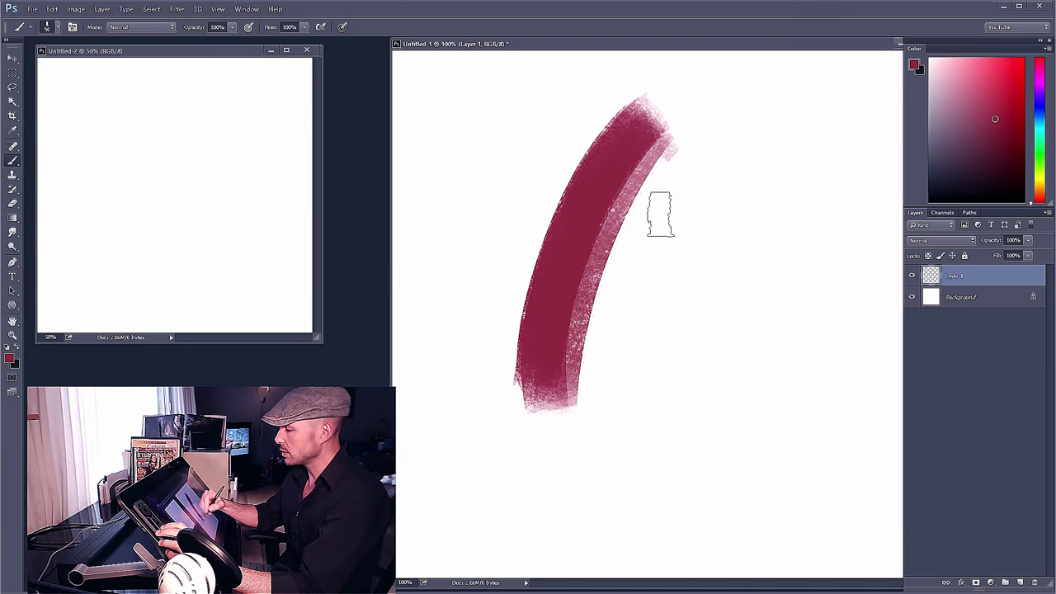
drag(673, 141, 573, 420)
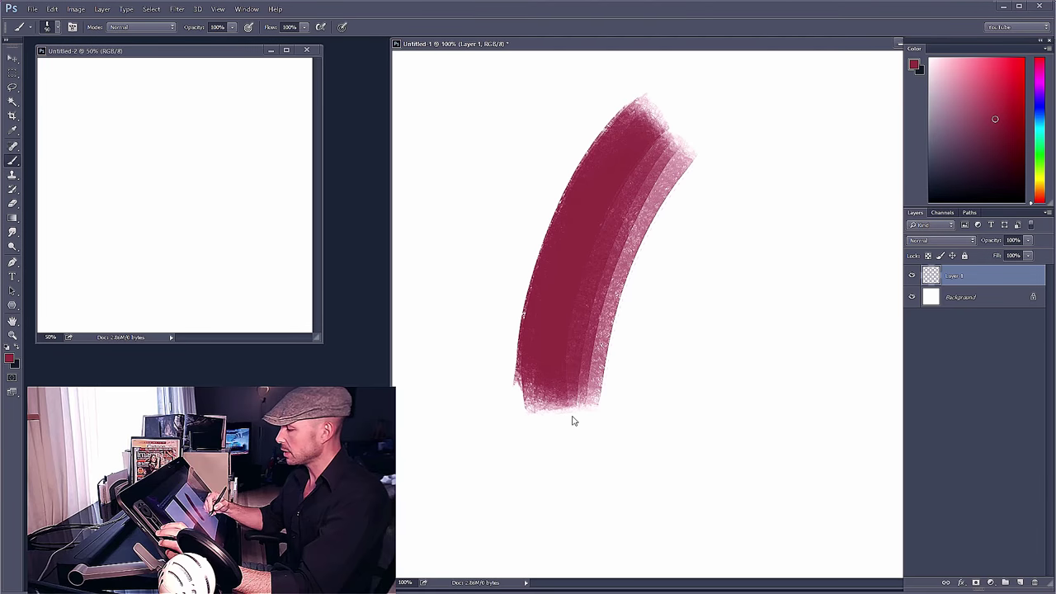
alt+click(624, 212)
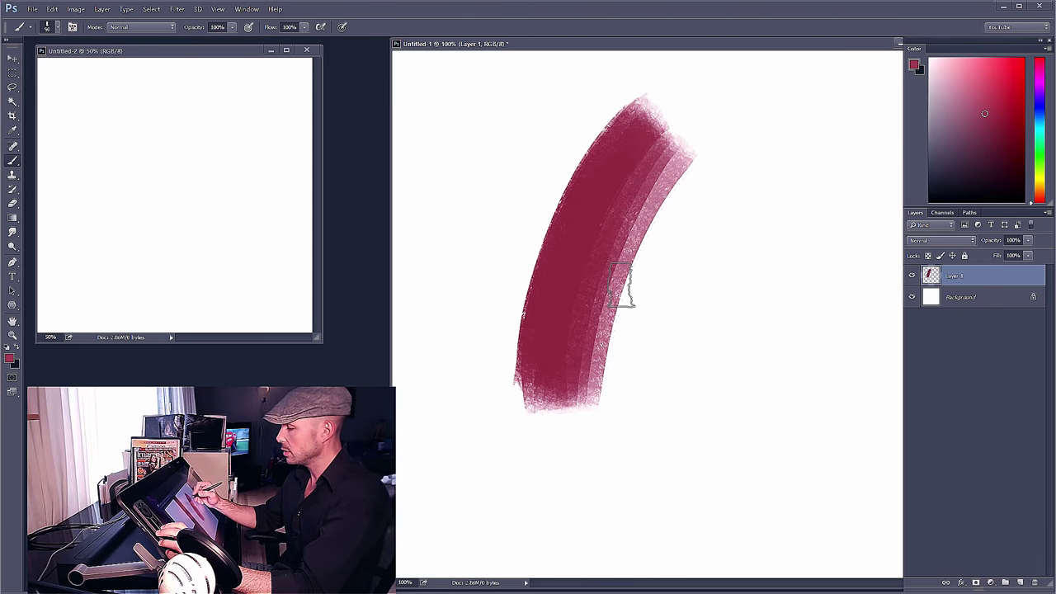
alt+click(626, 171)
drag(626, 171, 587, 349)
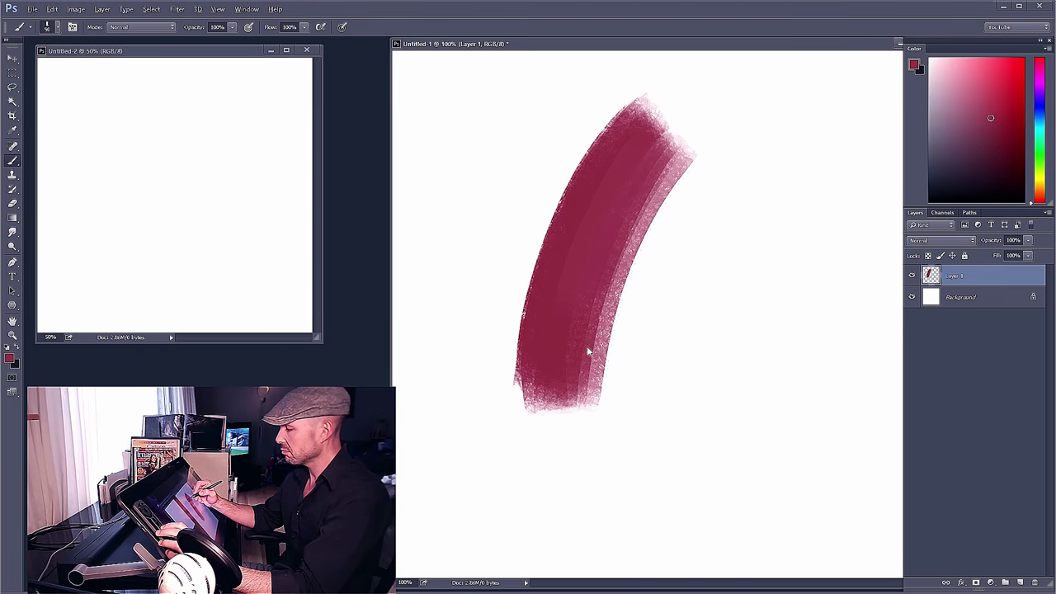
- Extend and blend a light pink band along the stroke's right edge
alt+click(641, 177)
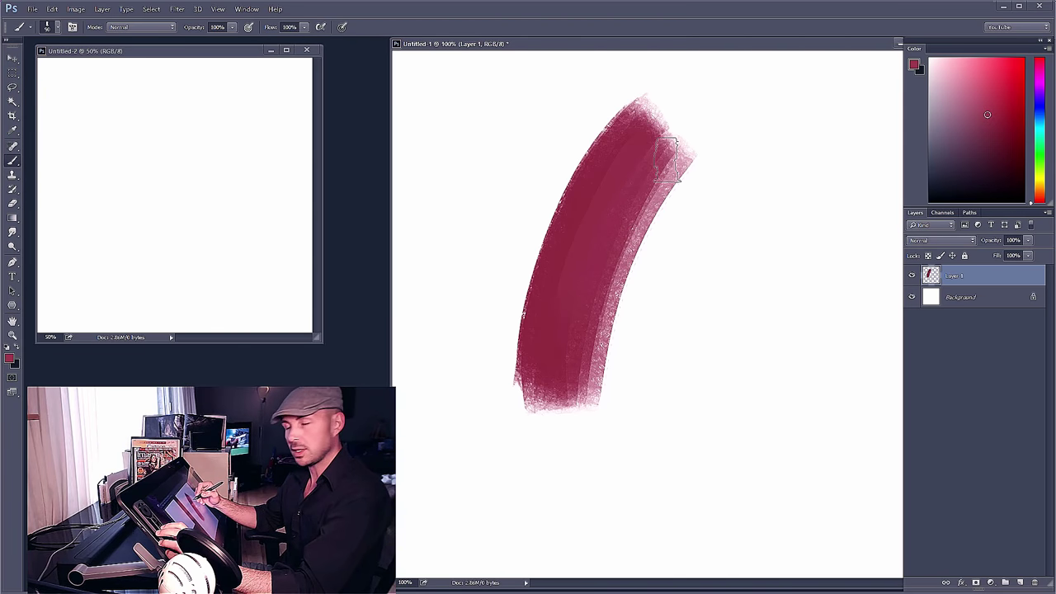
drag(579, 409, 672, 201)
drag(589, 419, 663, 223)
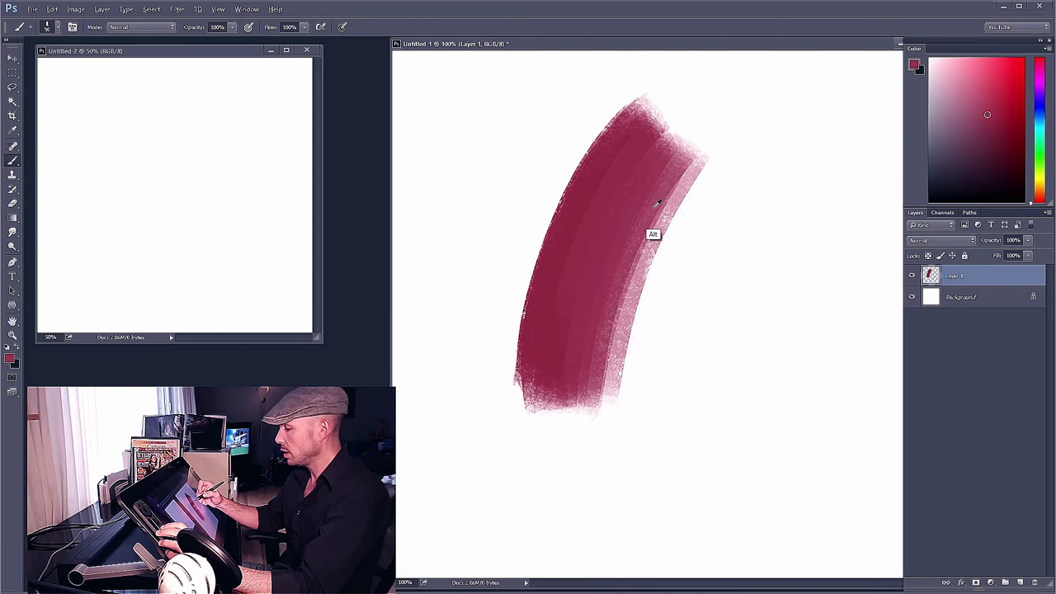
alt+click(648, 207)
mouse_move(700, 162)
mouse_down()
mouse_move(670, 239)
mouse_move(634, 302)
mouse_move(611, 408)
mouse_up()
drag(665, 277, 623, 389)
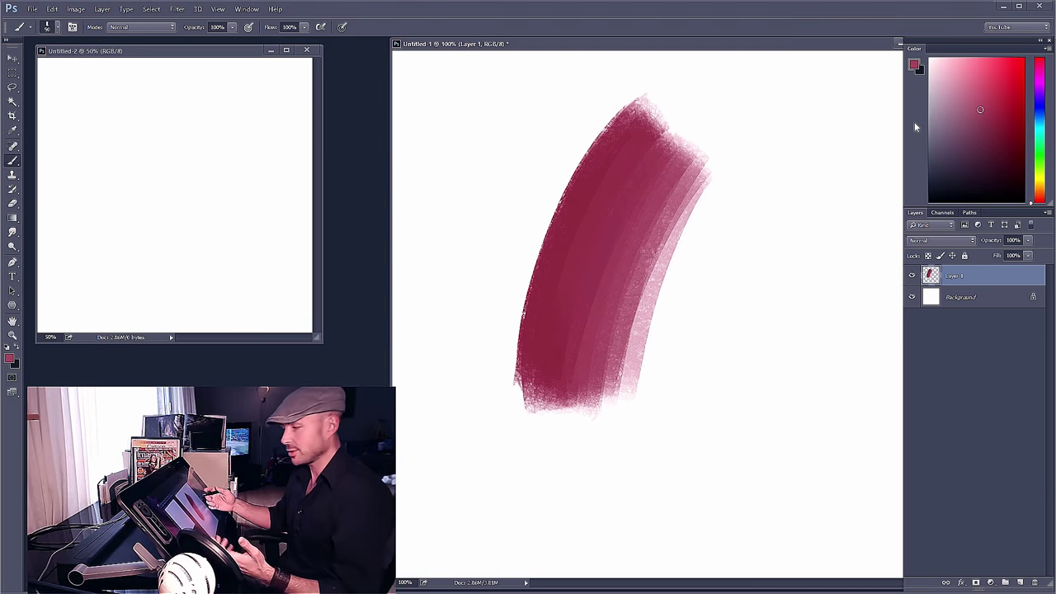
drag(700, 175, 632, 388)
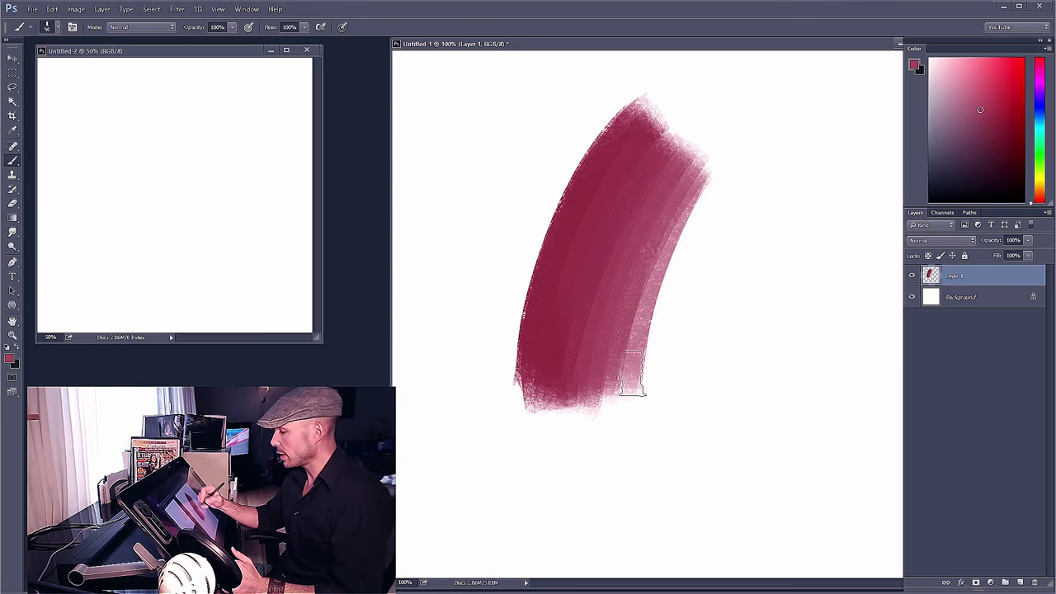
drag(703, 194, 652, 370)
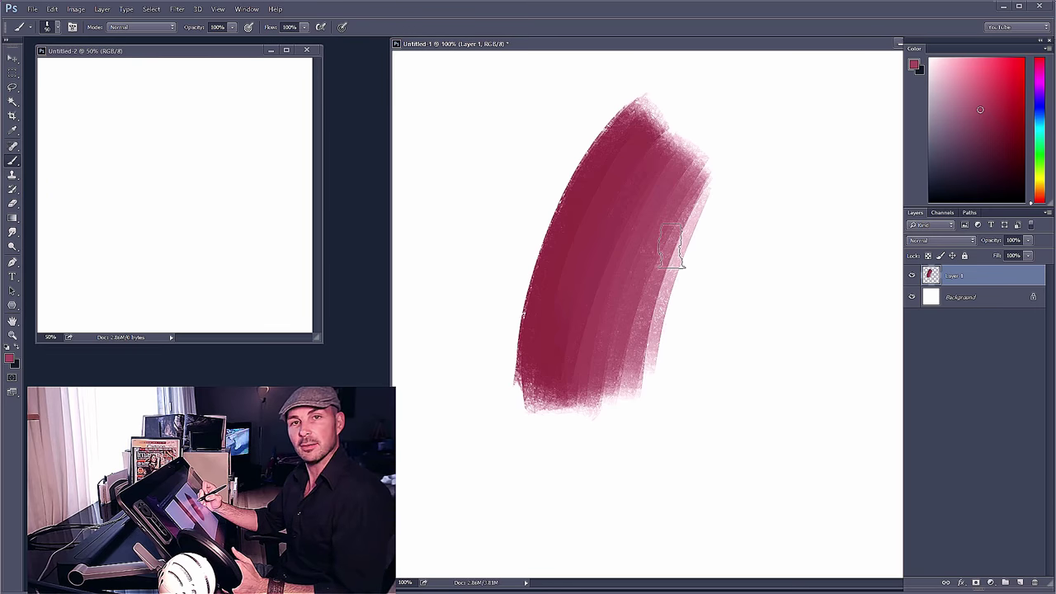
- Widen the band rightward with progressively paler pink strokes sampled from the canvas
key(alt)
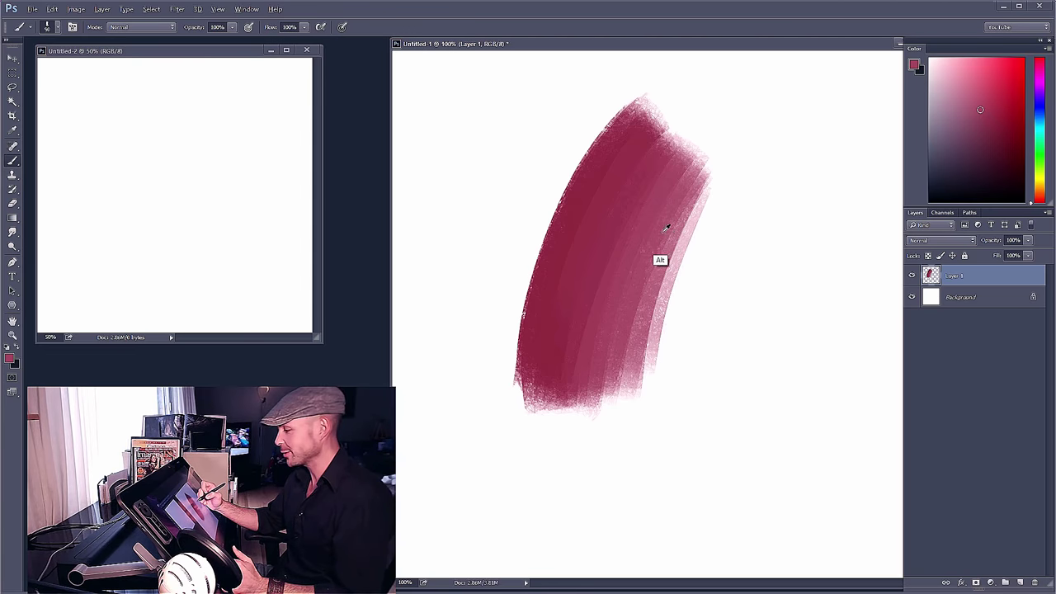
alt+click(666, 221)
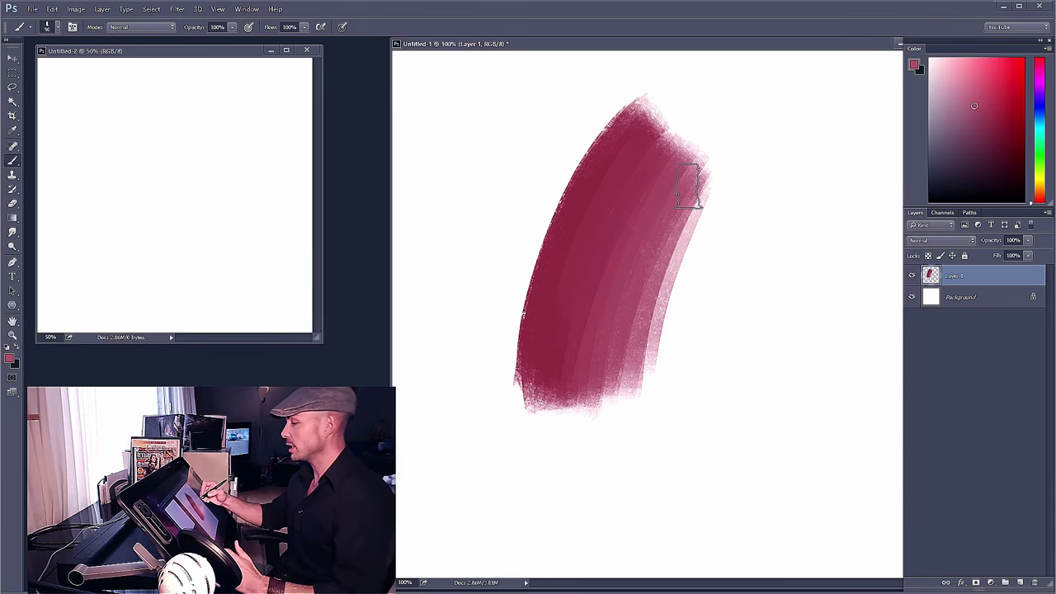
mouse_move(690, 186)
mouse_down()
mouse_move(639, 440)
mouse_move(684, 307)
mouse_move(707, 176)
mouse_move(664, 360)
mouse_move(672, 388)
mouse_up()
key(alt)
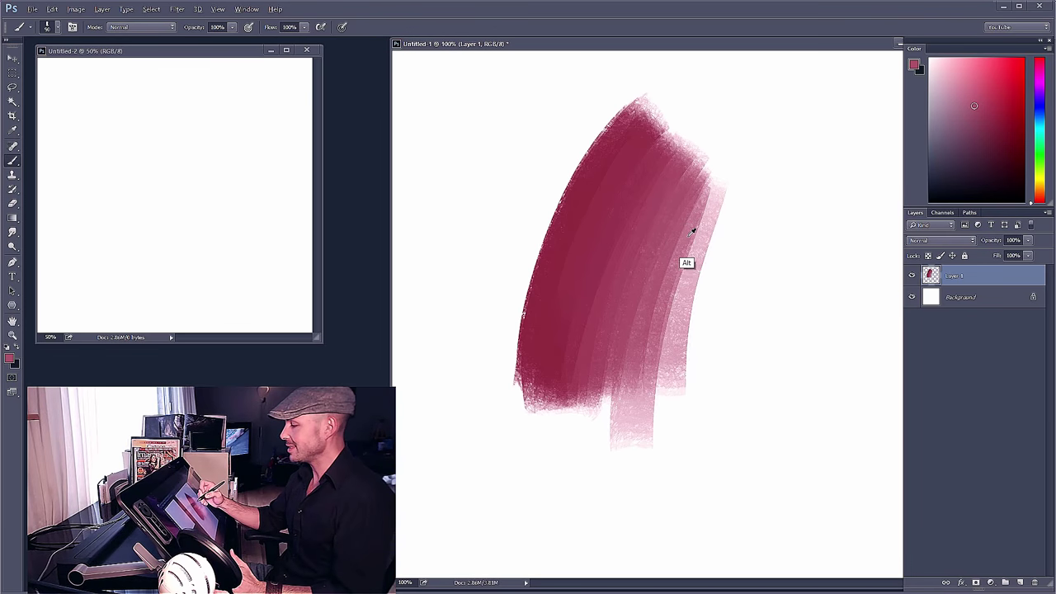
drag(707, 176, 665, 363)
drag(724, 193, 677, 396)
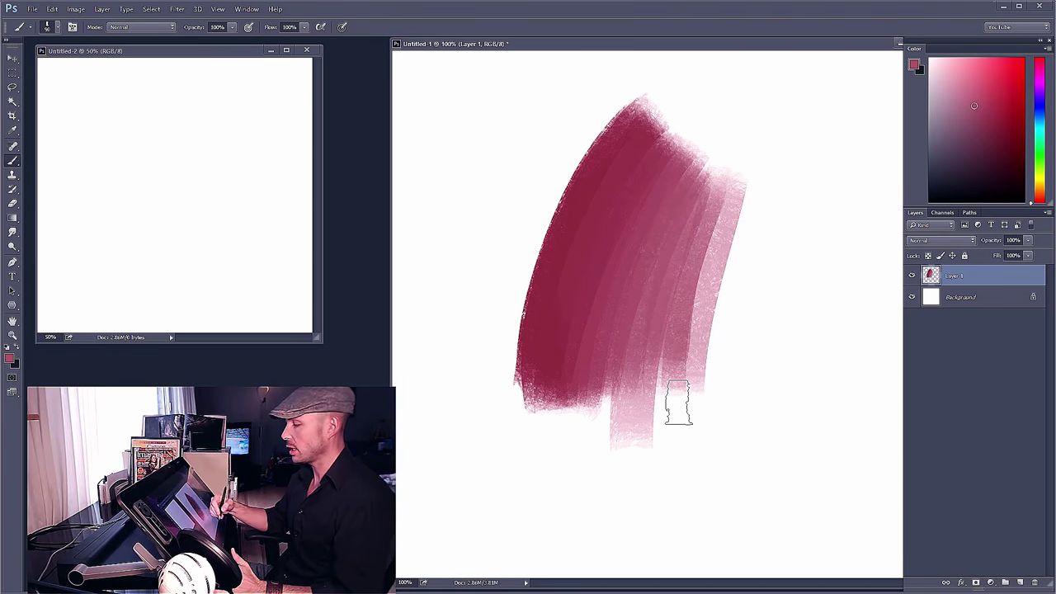
mouse_move(731, 201)
mouse_down()
mouse_move(694, 368)
mouse_move(750, 199)
mouse_move(707, 401)
mouse_up()
alt+click(733, 245)
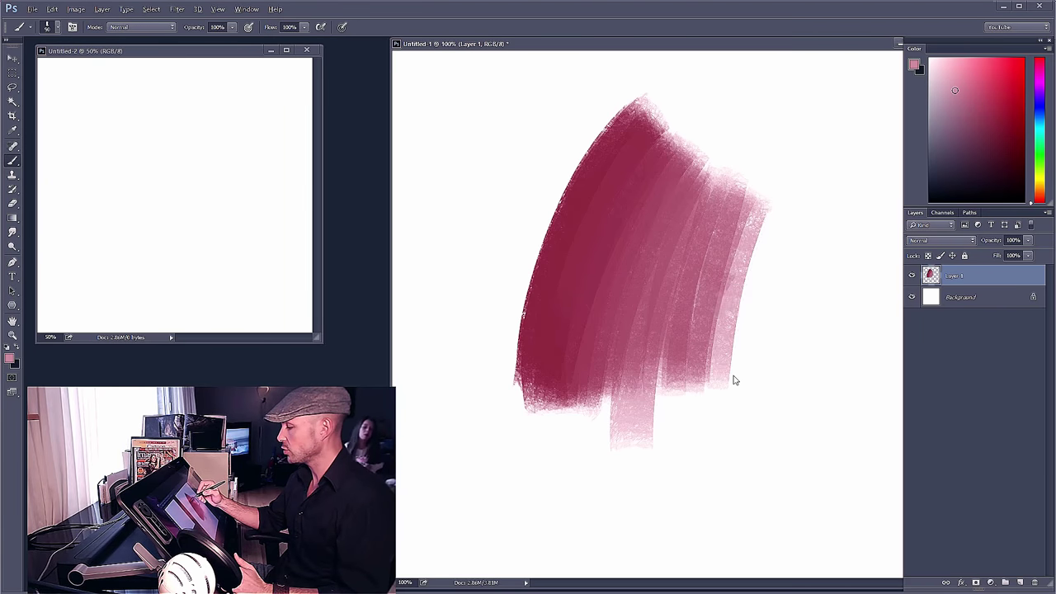
drag(776, 200, 733, 394)
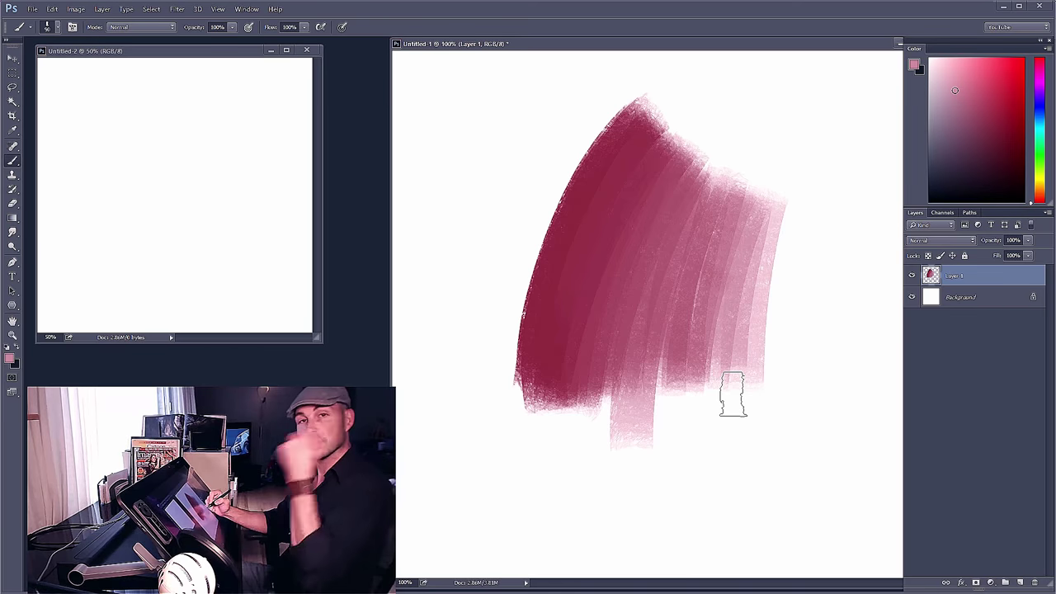
alt+click(746, 258)
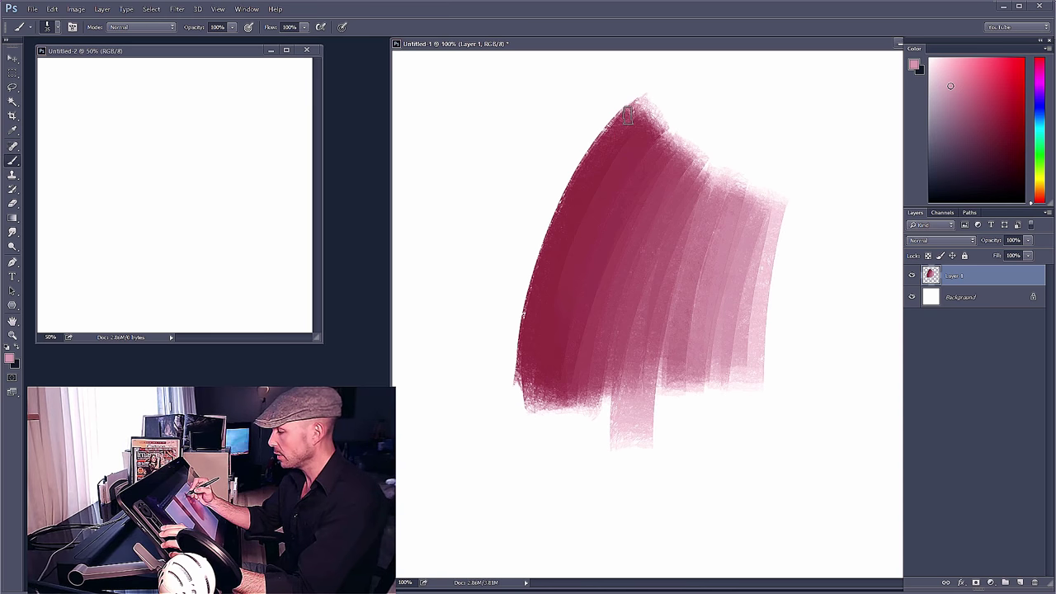
- Repaint the shape's left and top edge with sampled dark crimson strokes
drag(628, 116, 530, 330)
alt+click(616, 156)
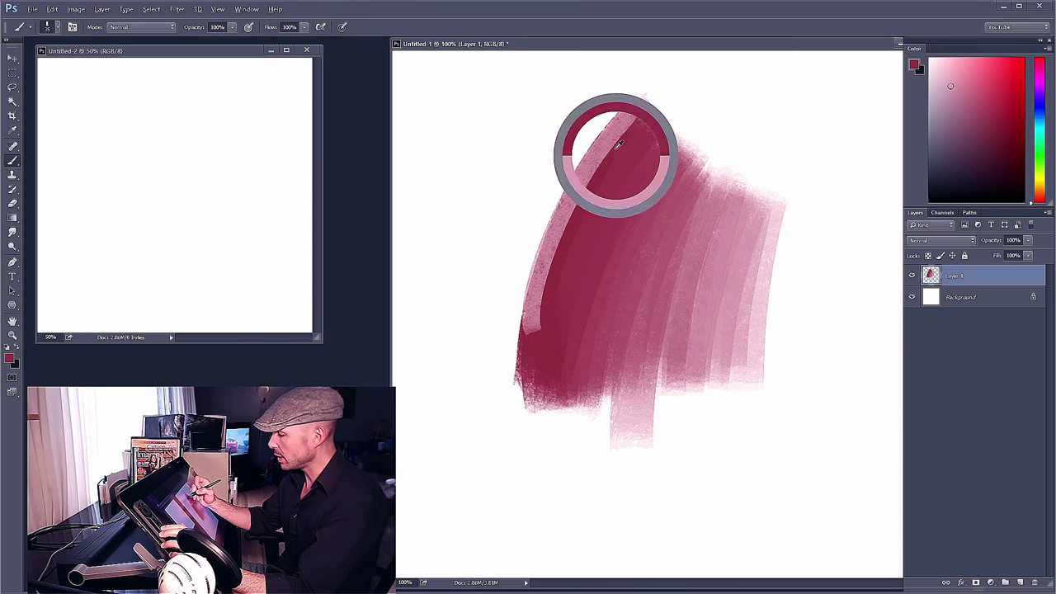
mouse_move(617, 146)
mouse_down()
mouse_move(562, 235)
mouse_move(528, 334)
mouse_up()
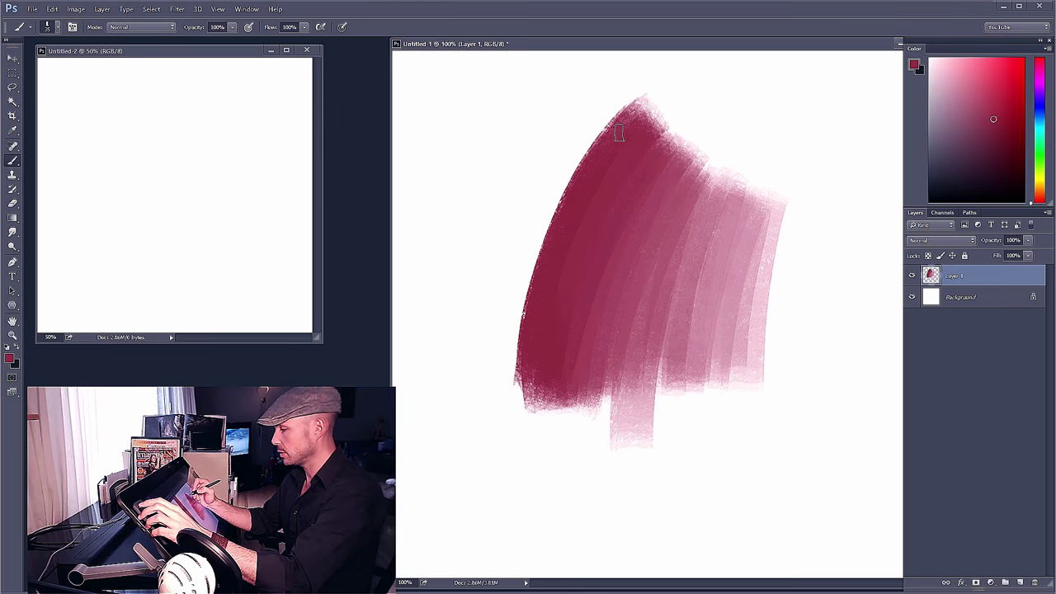
mouse_move(632, 107)
mouse_down()
mouse_move(548, 301)
mouse_move(623, 119)
mouse_move(558, 213)
mouse_move(522, 310)
mouse_move(620, 122)
mouse_move(530, 332)
mouse_move(608, 139)
mouse_up()
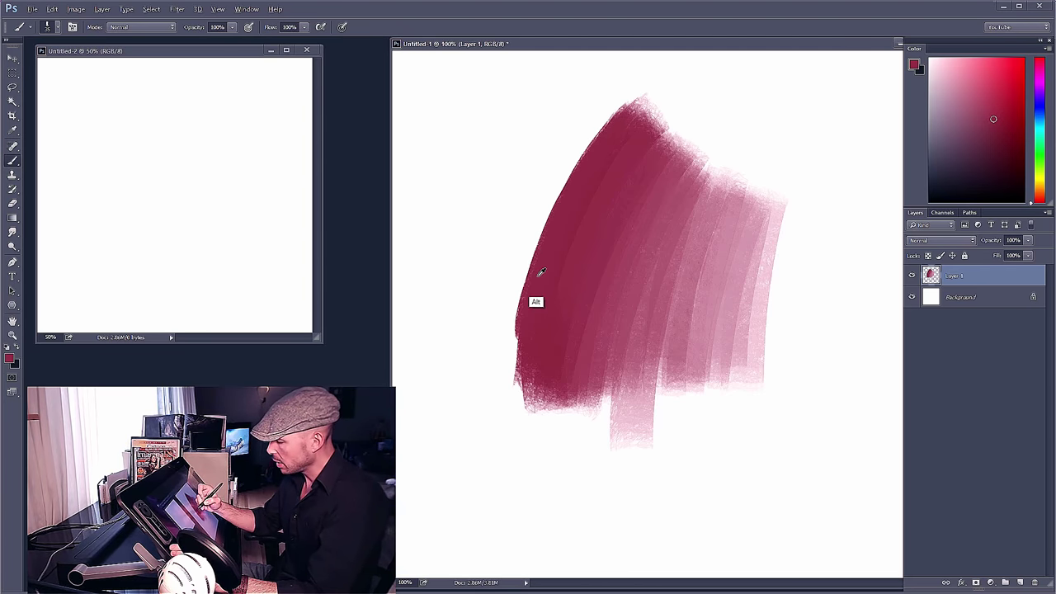
drag(528, 266, 511, 386)
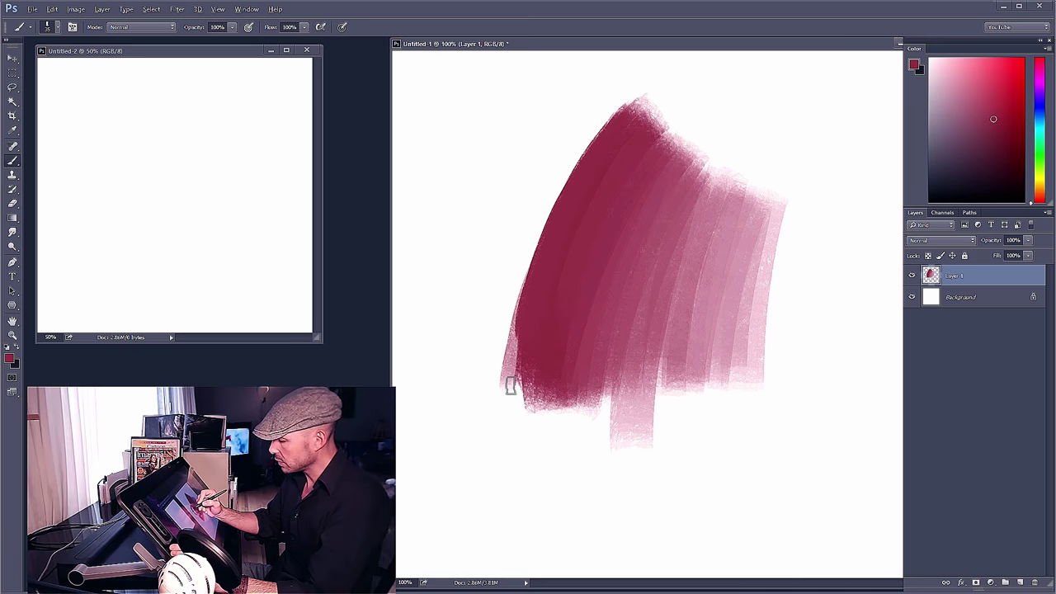
- Extend the lower-left edge downward with strokes in colours sampled from the painting
alt+click(513, 345)
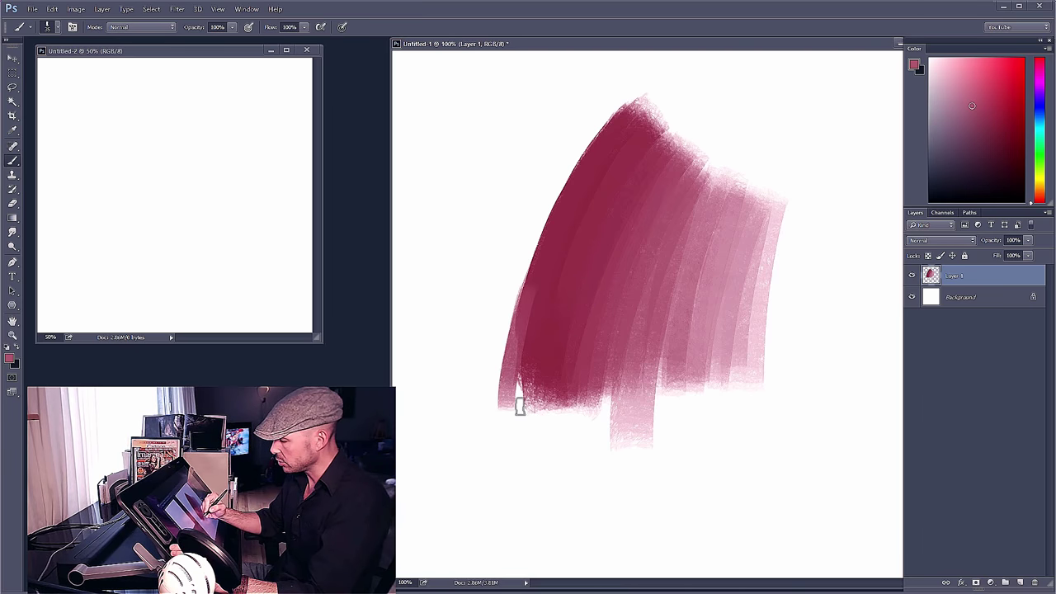
drag(528, 303, 530, 427)
alt+click(532, 323)
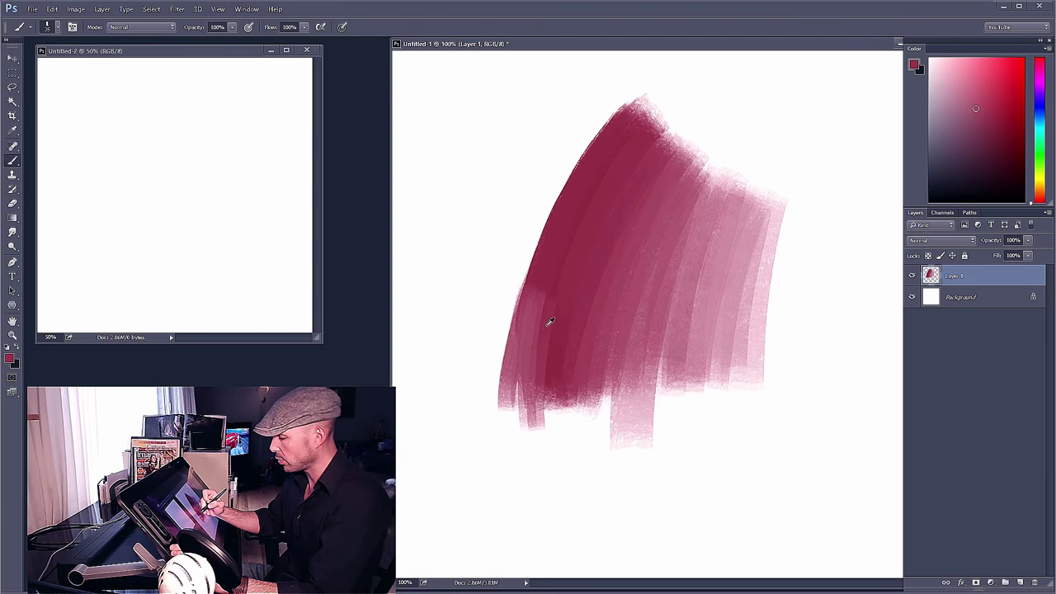
alt+click(547, 326)
drag(533, 277, 507, 389)
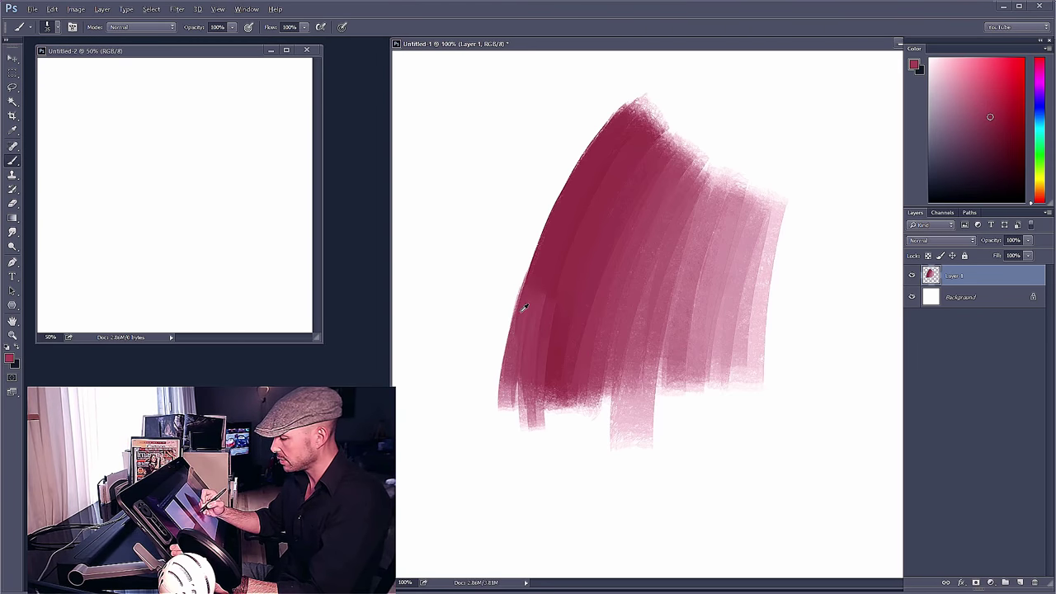
alt+click(524, 307)
drag(519, 291, 487, 408)
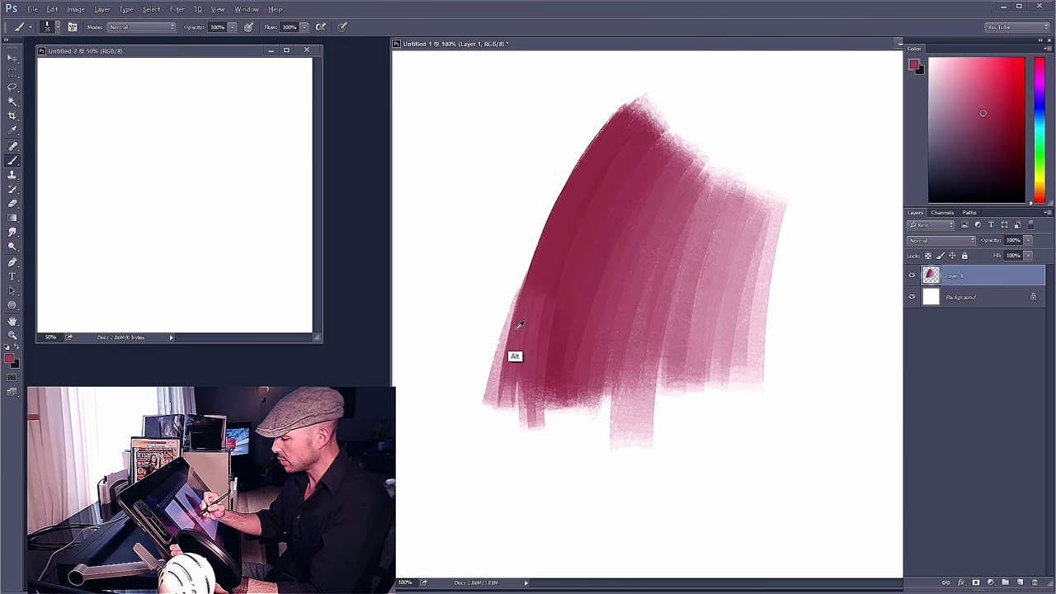
alt+click(515, 330)
drag(527, 290, 500, 381)
alt+click(514, 327)
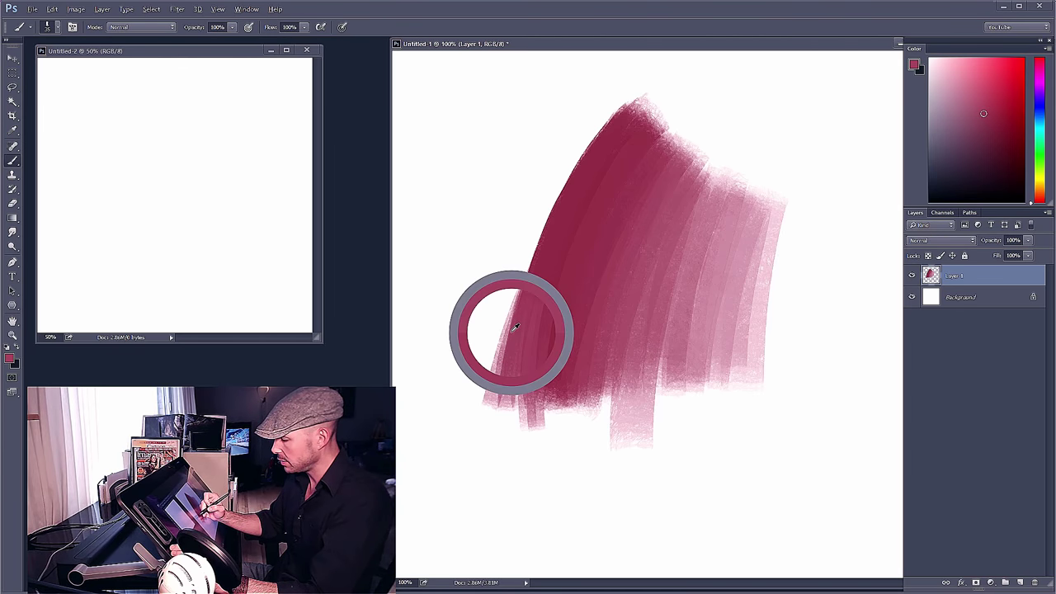
mouse_move(519, 290)
mouse_down()
mouse_move(482, 413)
mouse_move(521, 295)
mouse_move(519, 430)
mouse_up()
- Sample a series of colours along the left edge, settling on a crimson
alt+click(506, 335)
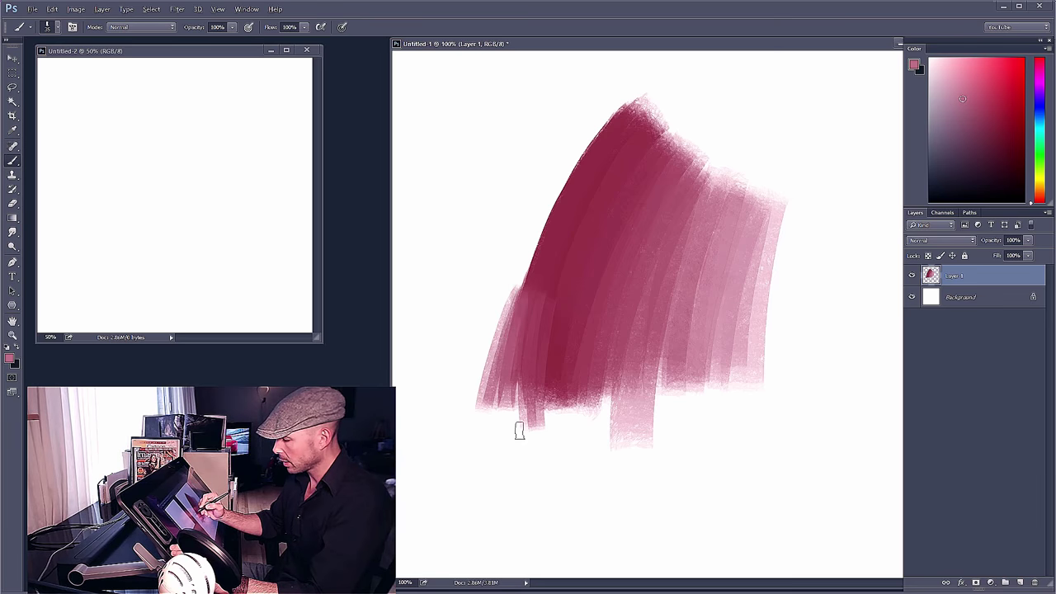
alt+click(534, 307)
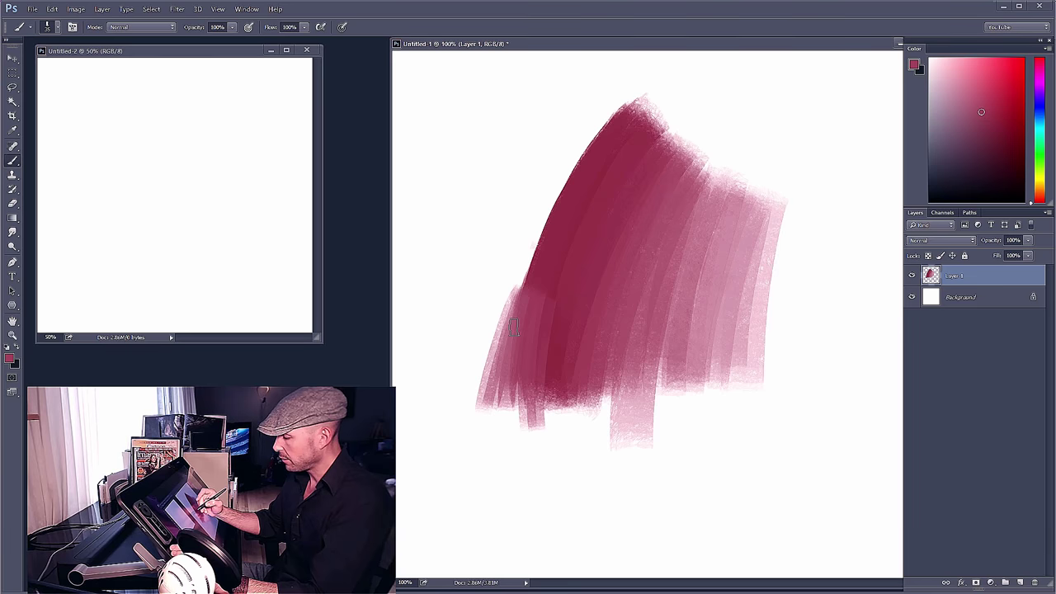
alt+click(538, 268)
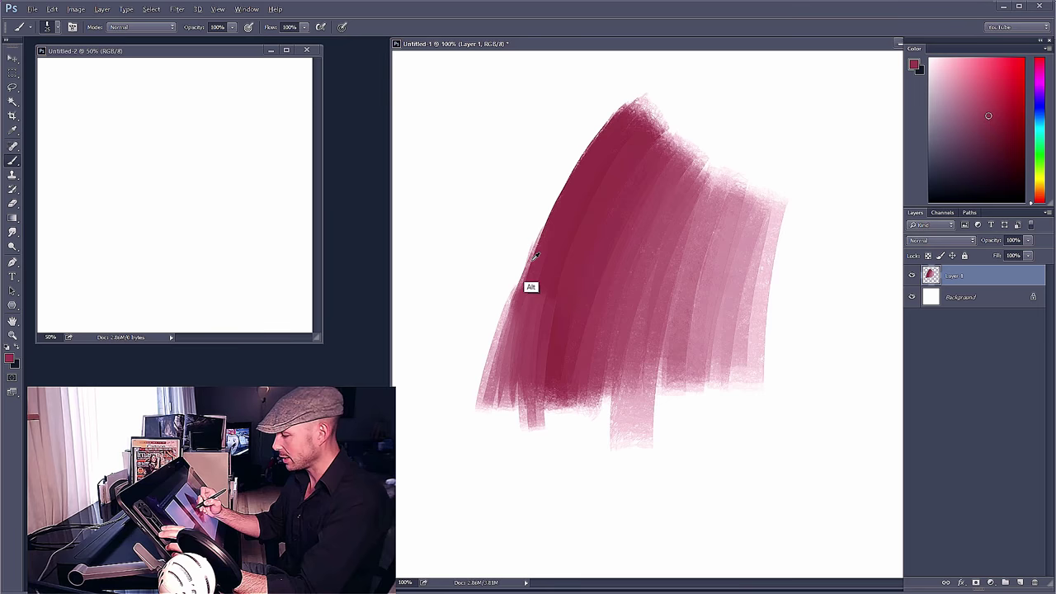
alt+click(530, 254)
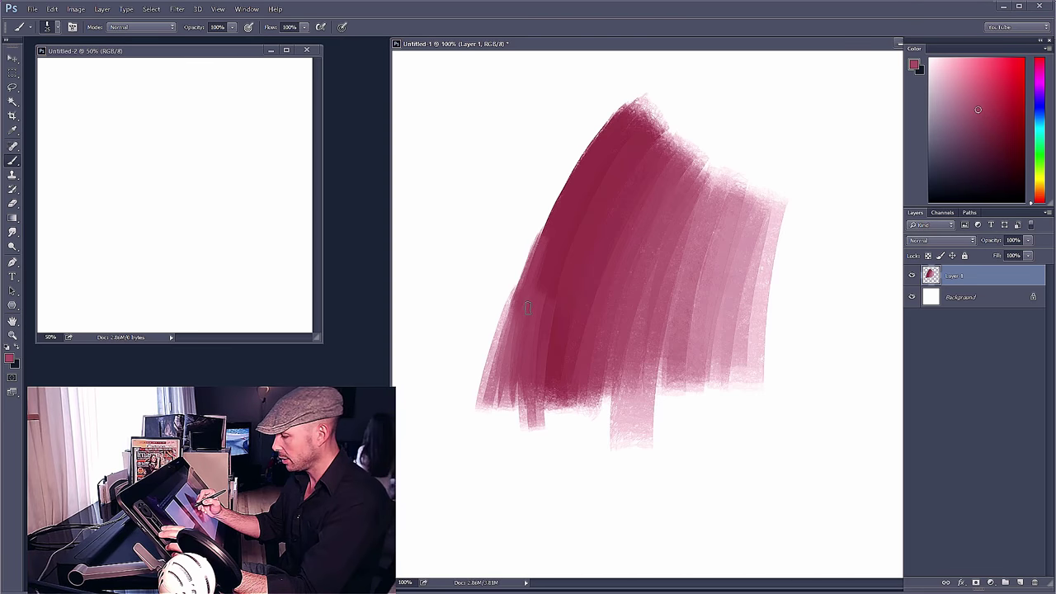
alt+click(555, 244)
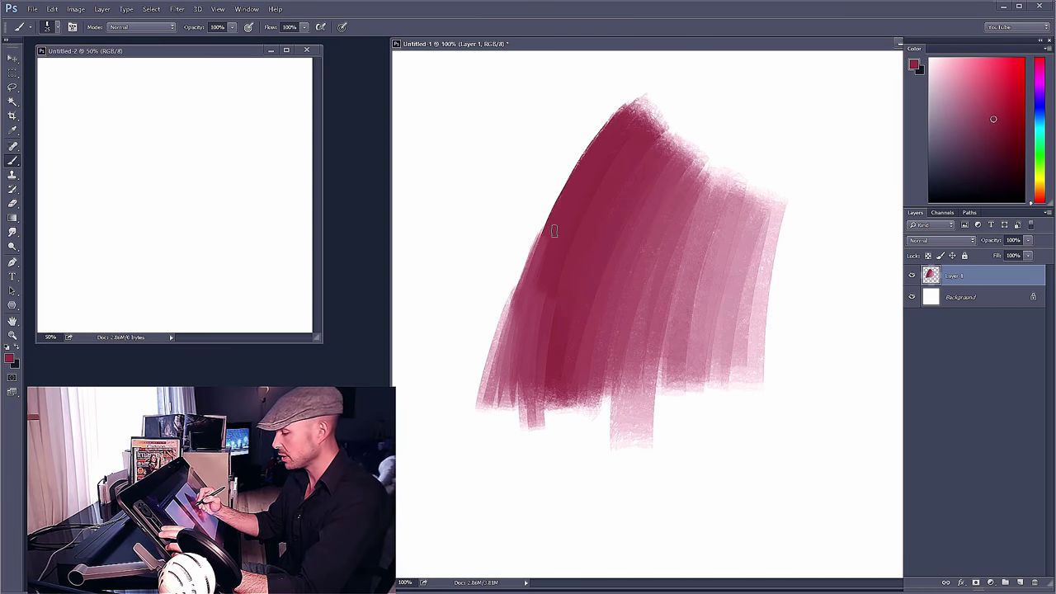
alt+click(532, 234)
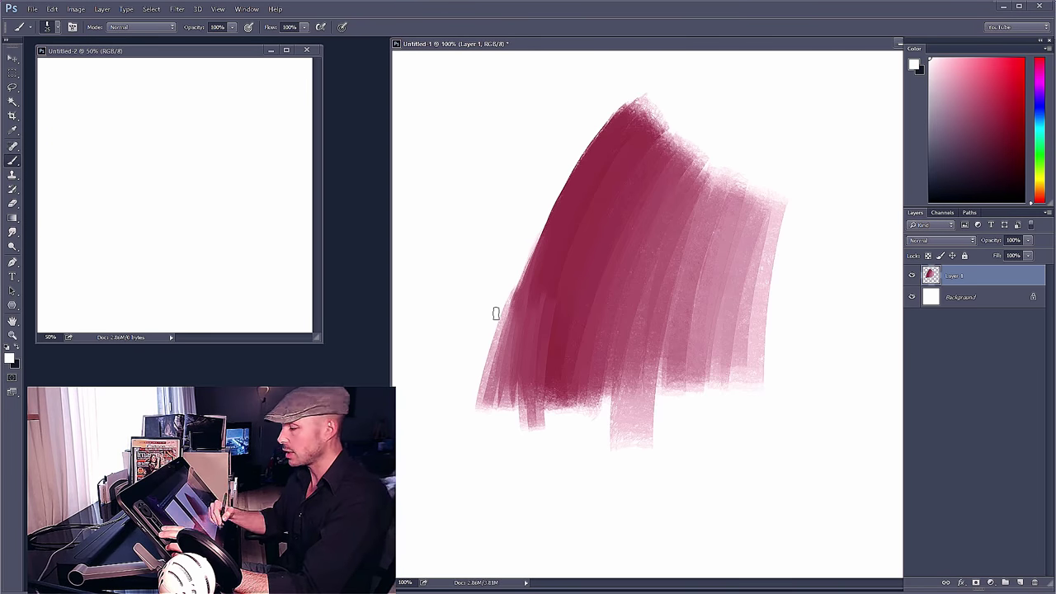
alt+click(546, 239)
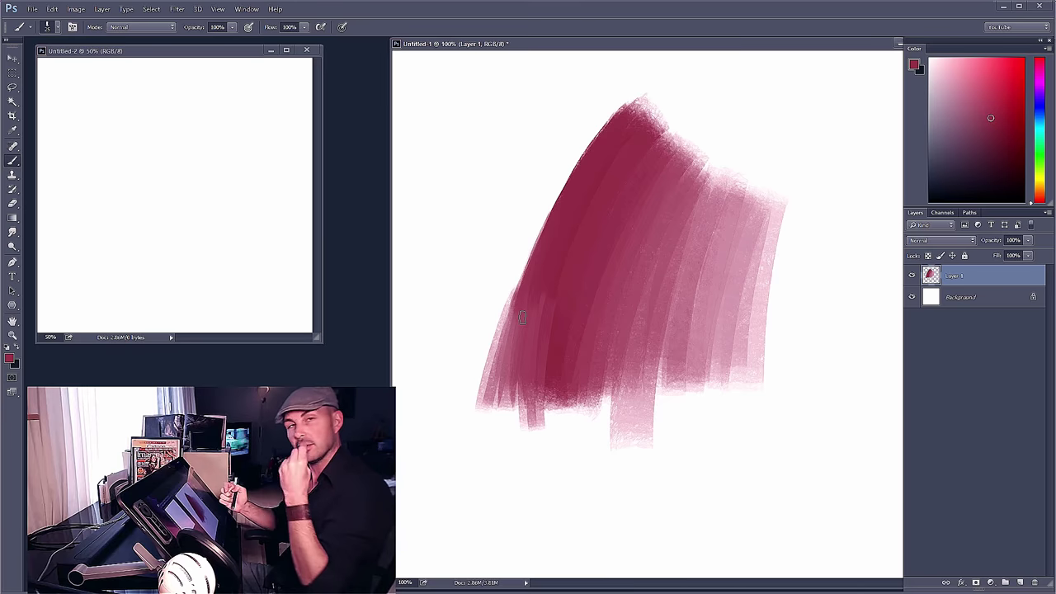
alt+click(549, 207)
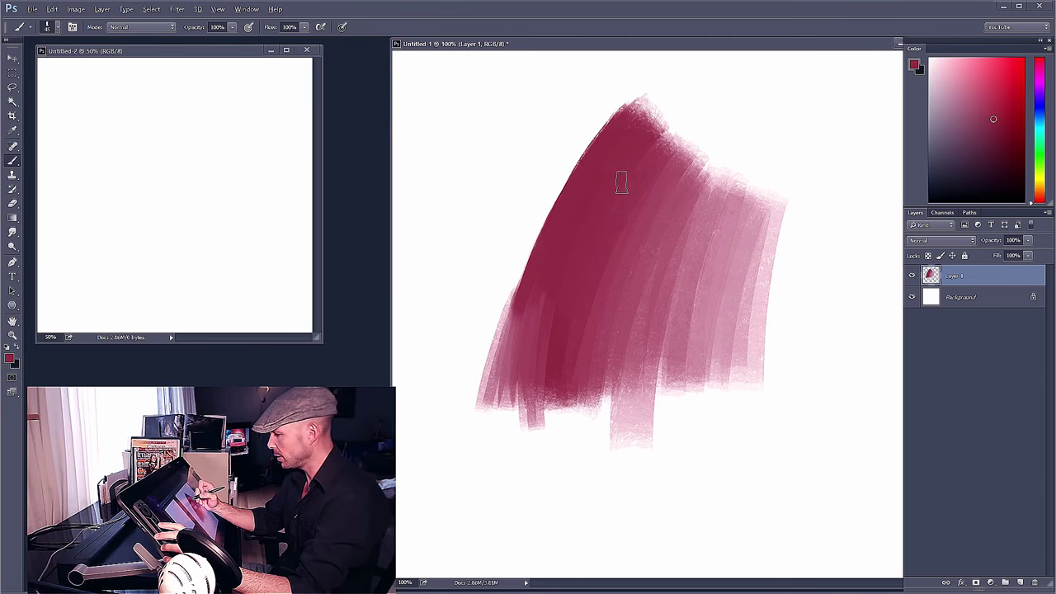
- Set the painting colour to blue and lower the brush flow to 51%
click(1043, 110)
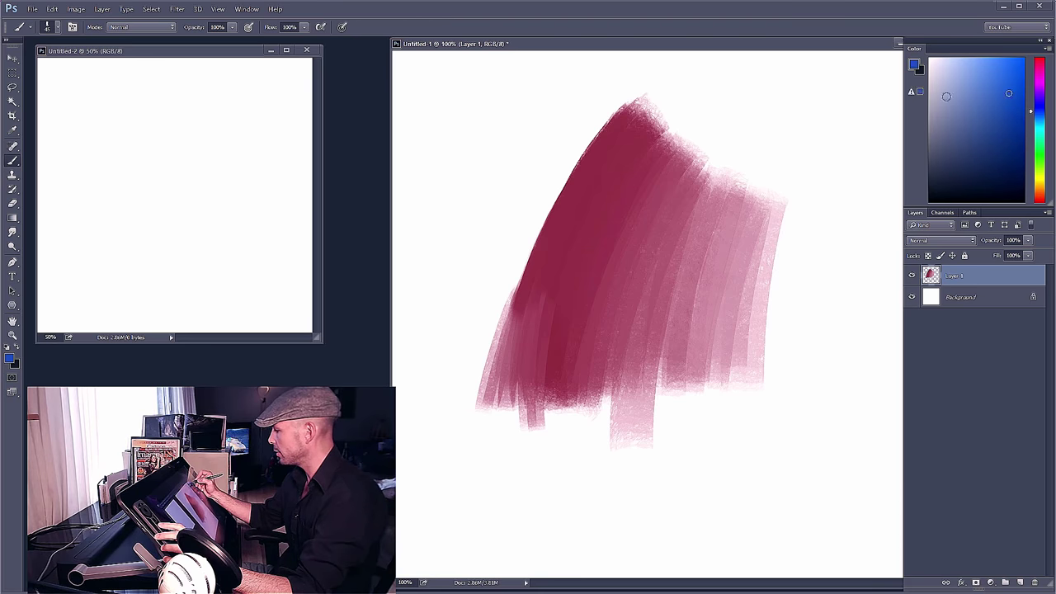
click(306, 28)
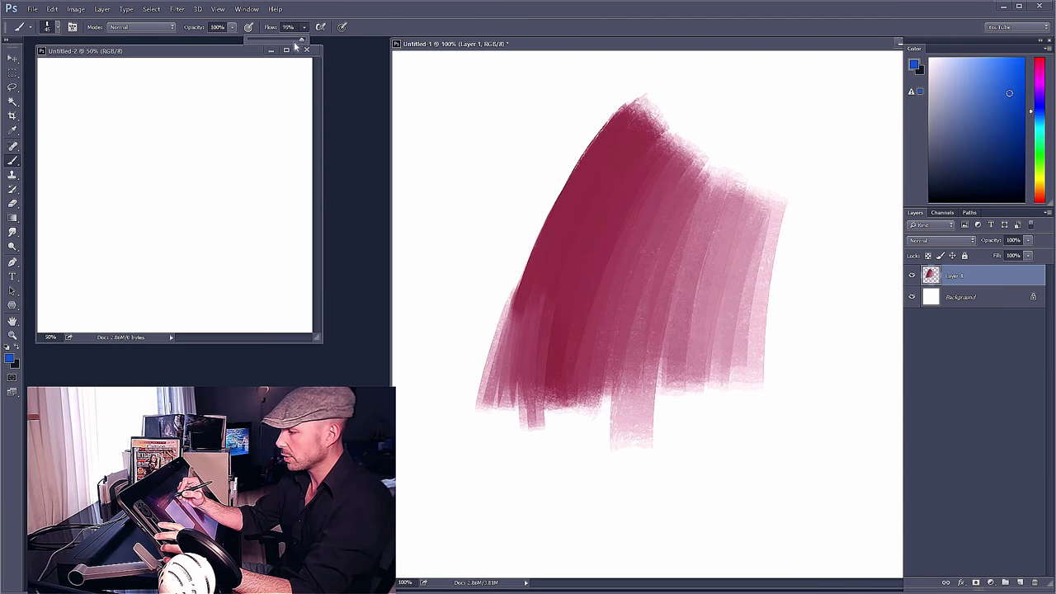
click(494, 16)
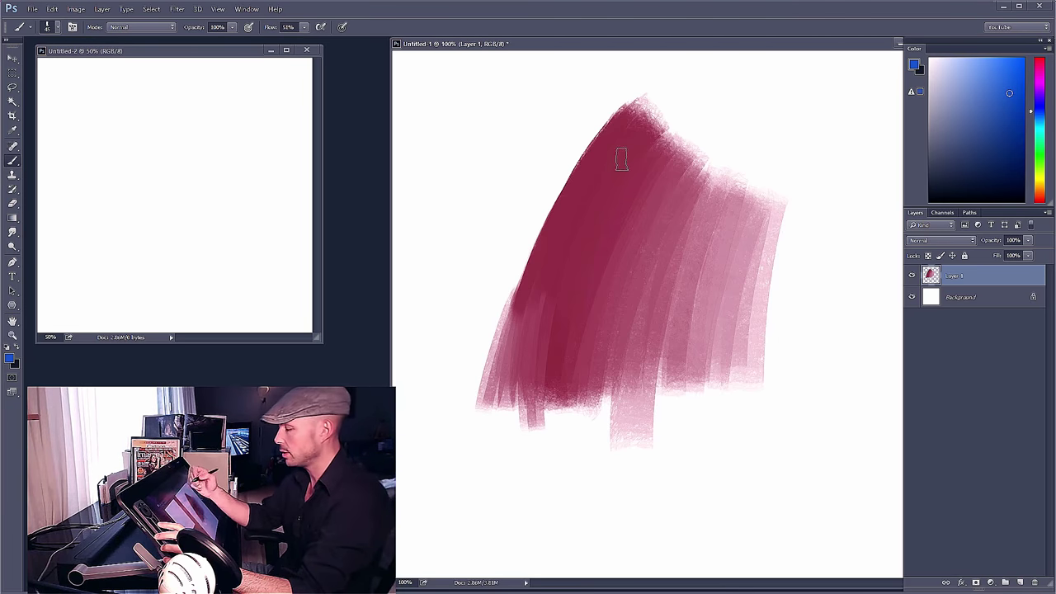
- Paint a blue stroke left of the crimson shape and sample the violet-blue blend
key(alt)
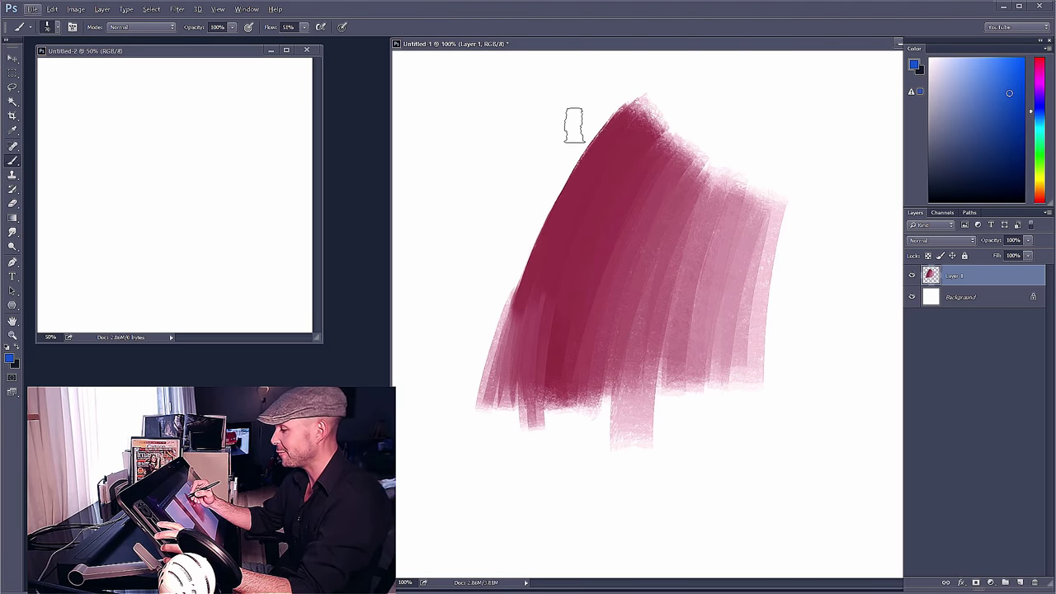
drag(575, 123, 505, 252)
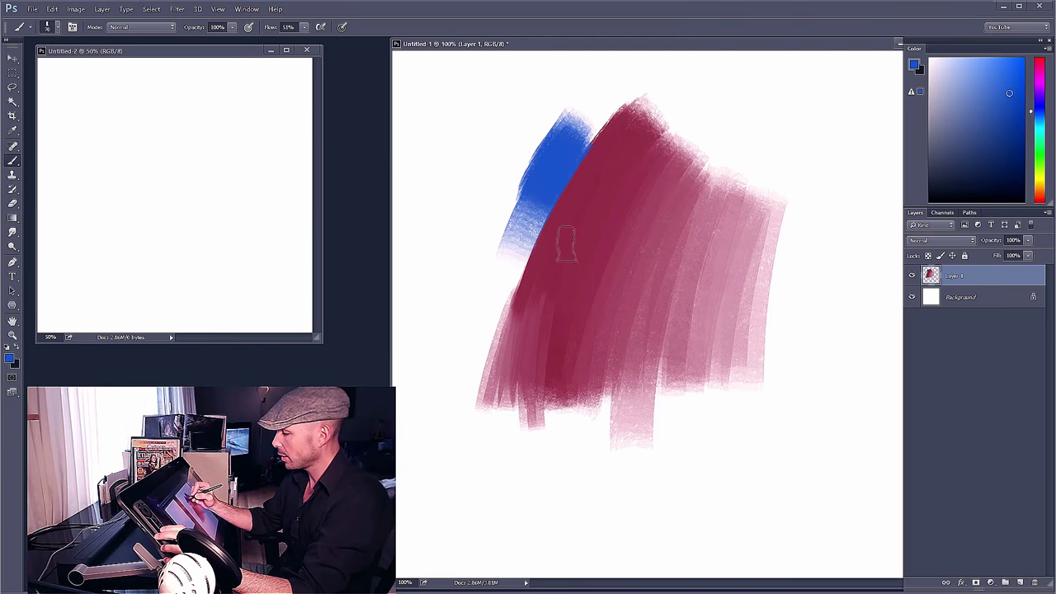
key(alt)
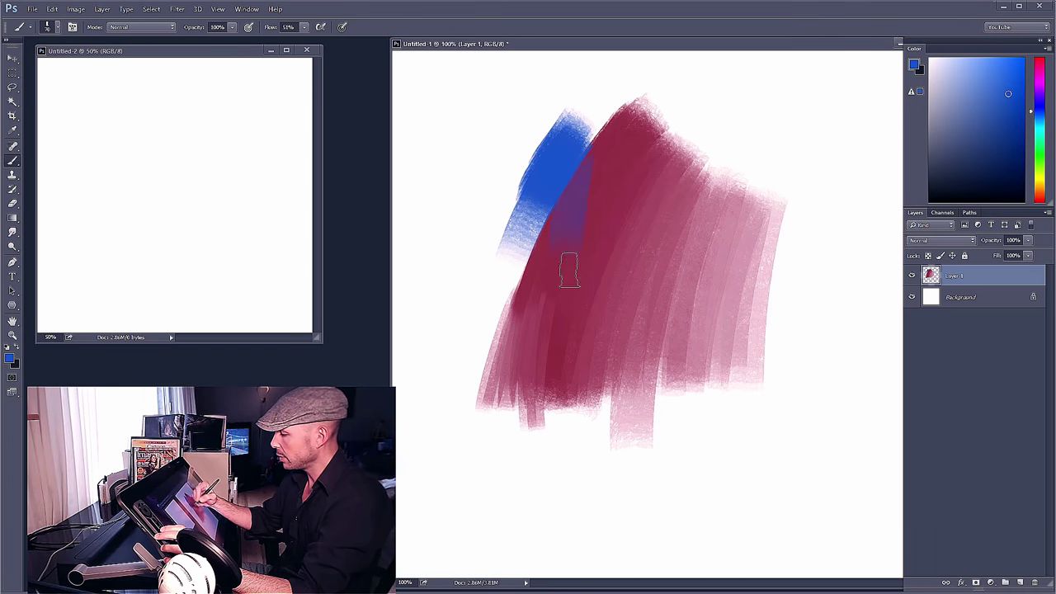
alt+click(618, 199)
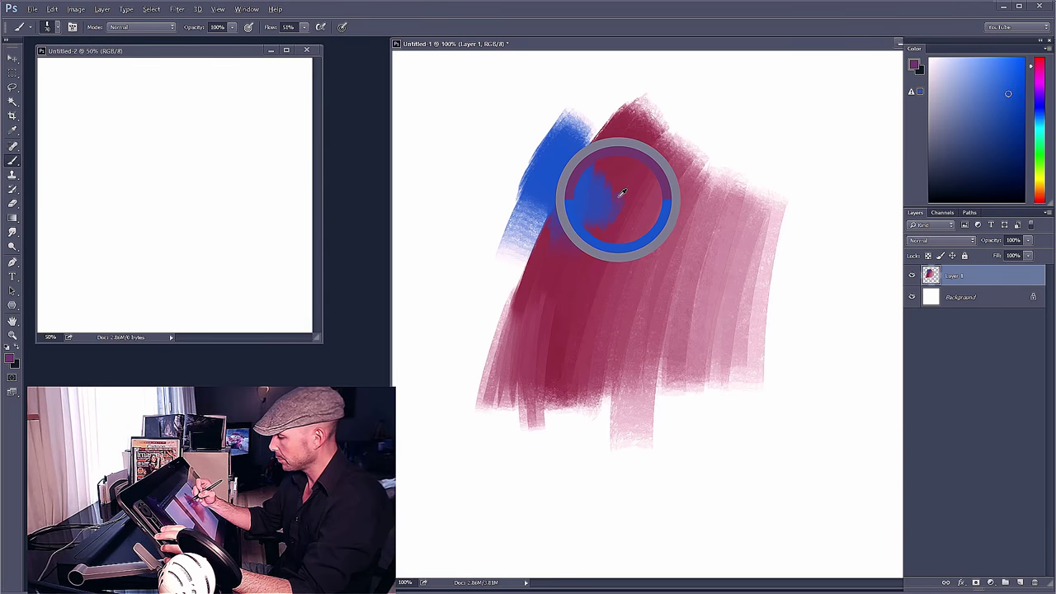
alt+click(581, 171)
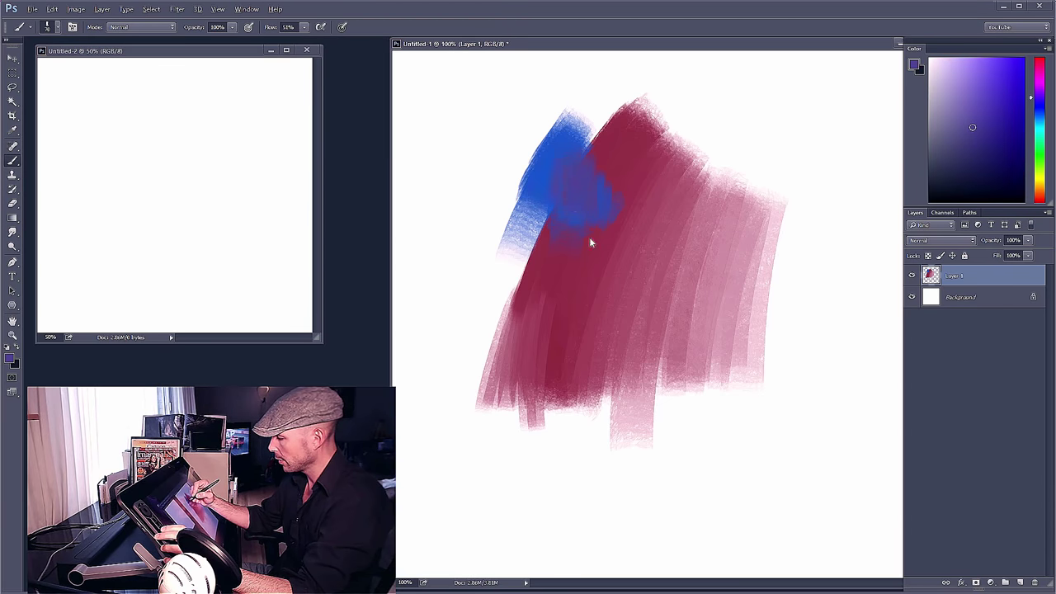
- Paint a mauve-red swatch at upper left, brighten it red, and add blue below
drag(1039, 103, 1039, 60)
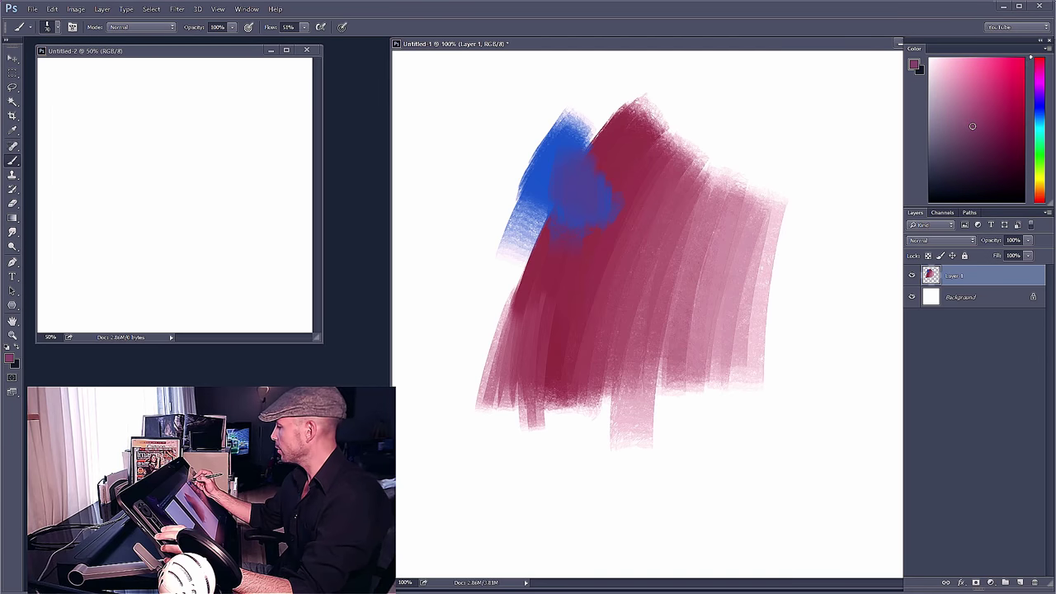
mouse_move(495, 116)
mouse_down()
mouse_move(478, 147)
mouse_move(467, 202)
mouse_up()
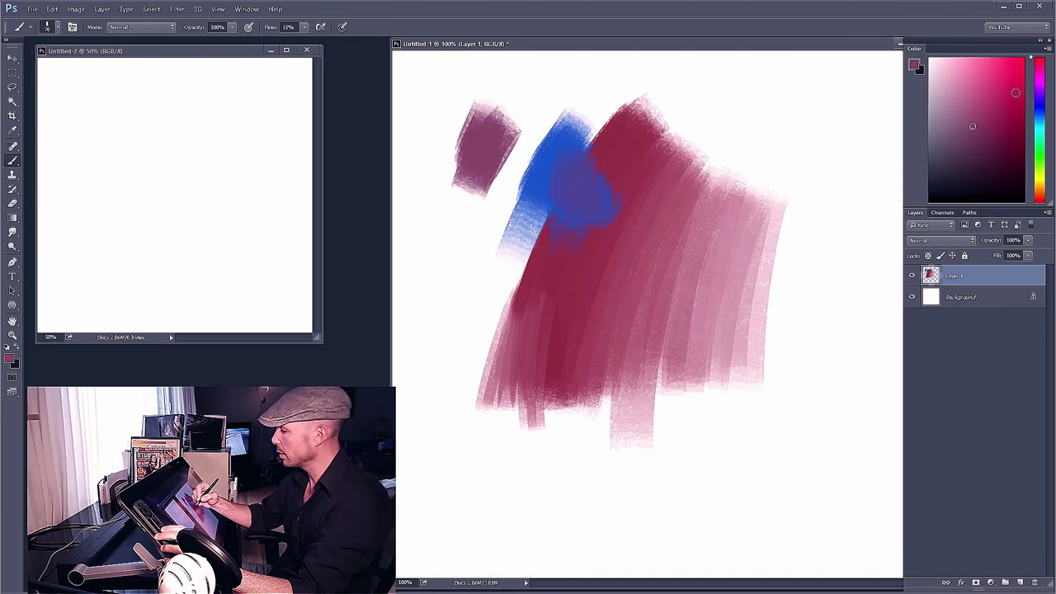
mouse_move(486, 124)
mouse_down()
mouse_move(476, 177)
mouse_move(446, 206)
mouse_up()
drag(1042, 110, 1043, 116)
mouse_move(485, 198)
mouse_down()
mouse_move(467, 240)
mouse_move(495, 177)
mouse_move(463, 252)
mouse_up()
- Sample purple from the mix and paint purple strokes down through the blue
alt+click(496, 139)
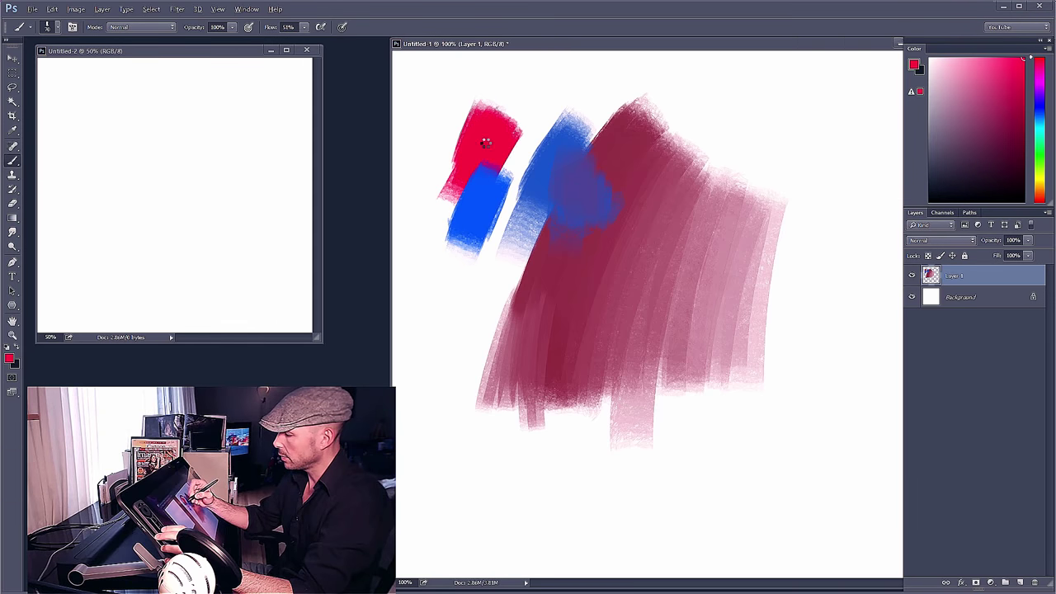
alt+click(491, 171)
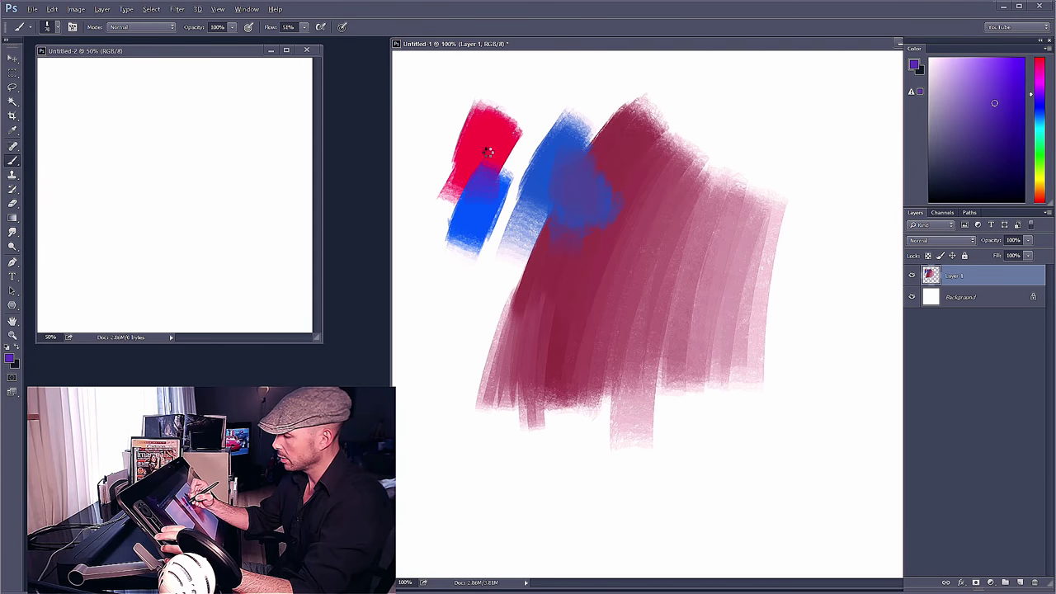
mouse_move(487, 147)
mouse_down()
mouse_move(483, 163)
mouse_move(495, 165)
mouse_move(510, 207)
mouse_up()
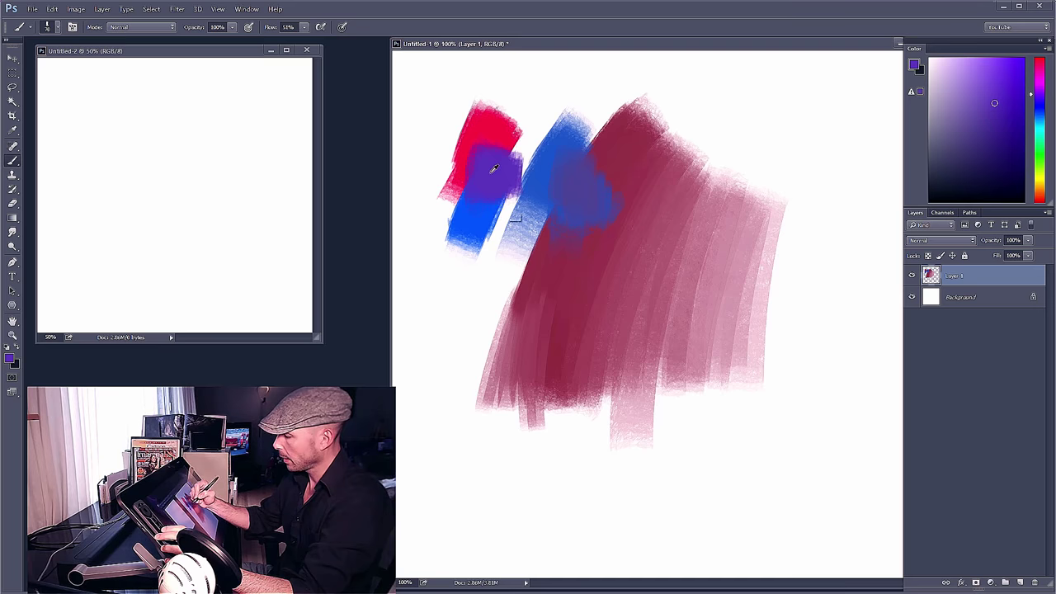
drag(484, 149, 480, 246)
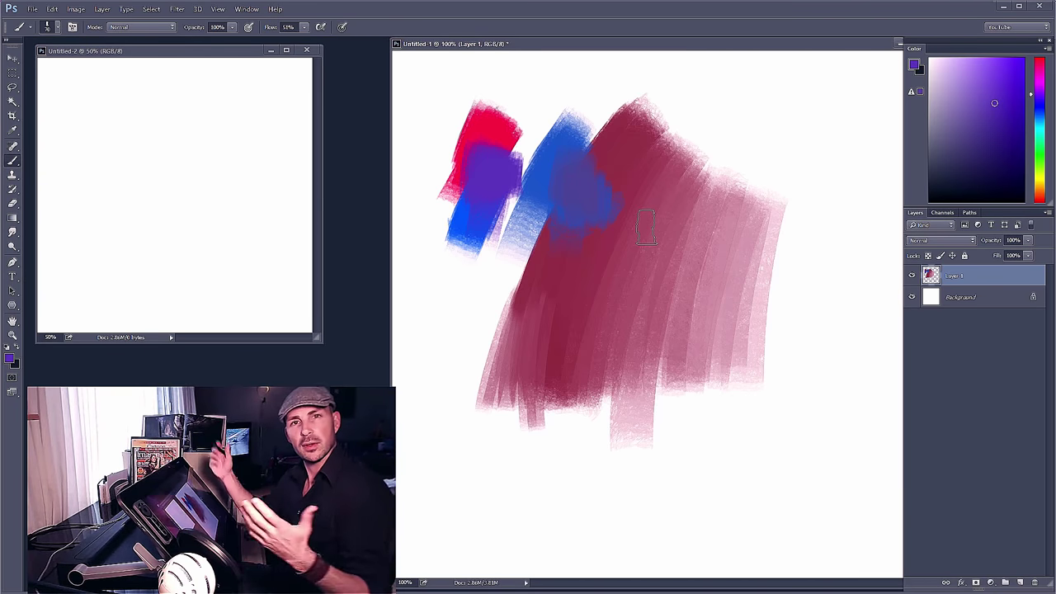
alt+click(490, 184)
drag(491, 216, 463, 293)
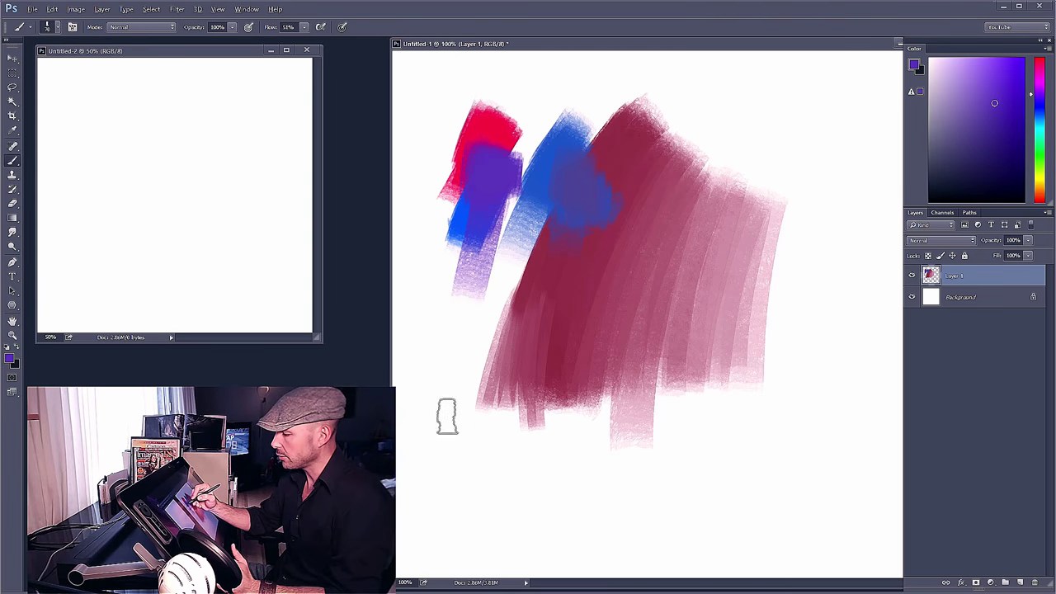
drag(494, 177, 466, 312)
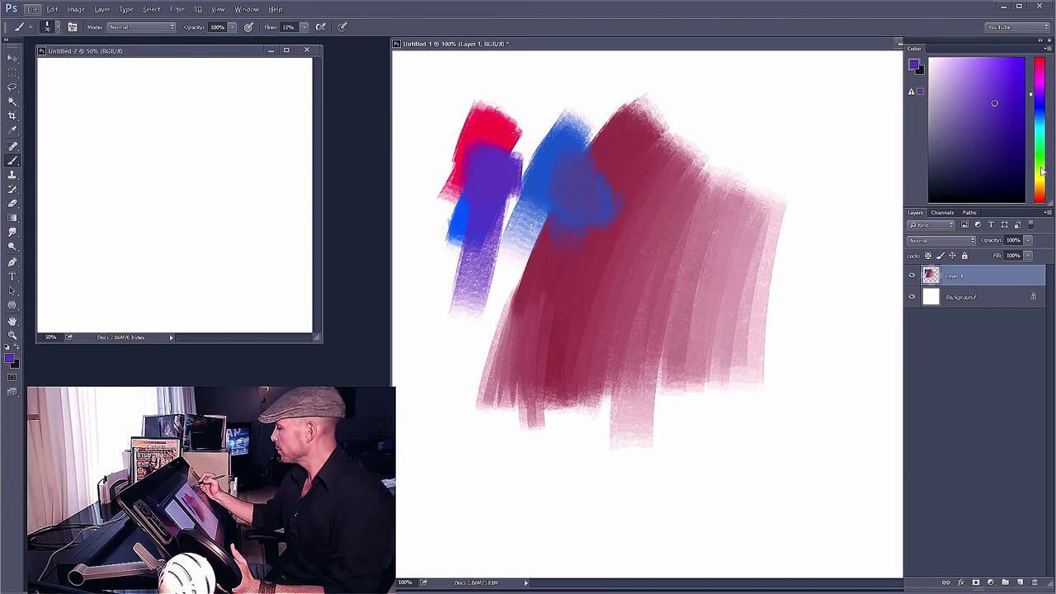
drag(1042, 171, 1042, 179)
- Paint a bright yellow patch above and over the red swatch
click(1023, 62)
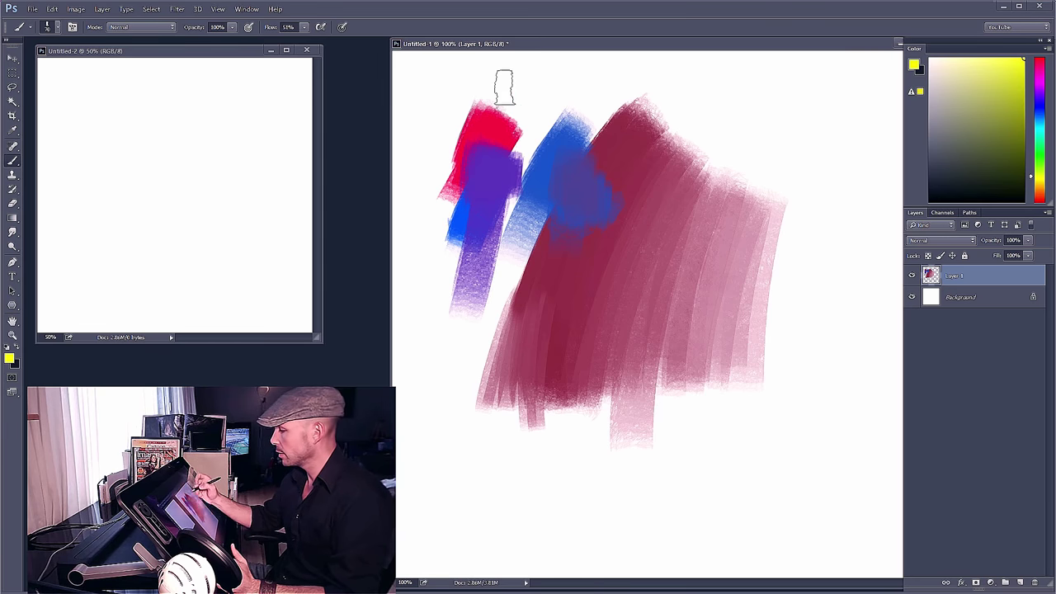
drag(438, 120, 467, 87)
key(alt)
mouse_move(453, 145)
mouse_down()
mouse_move(463, 95)
mouse_move(489, 162)
mouse_up()
- Sample orange from the yellow-red mix and paint it across that area
alt+click(481, 131)
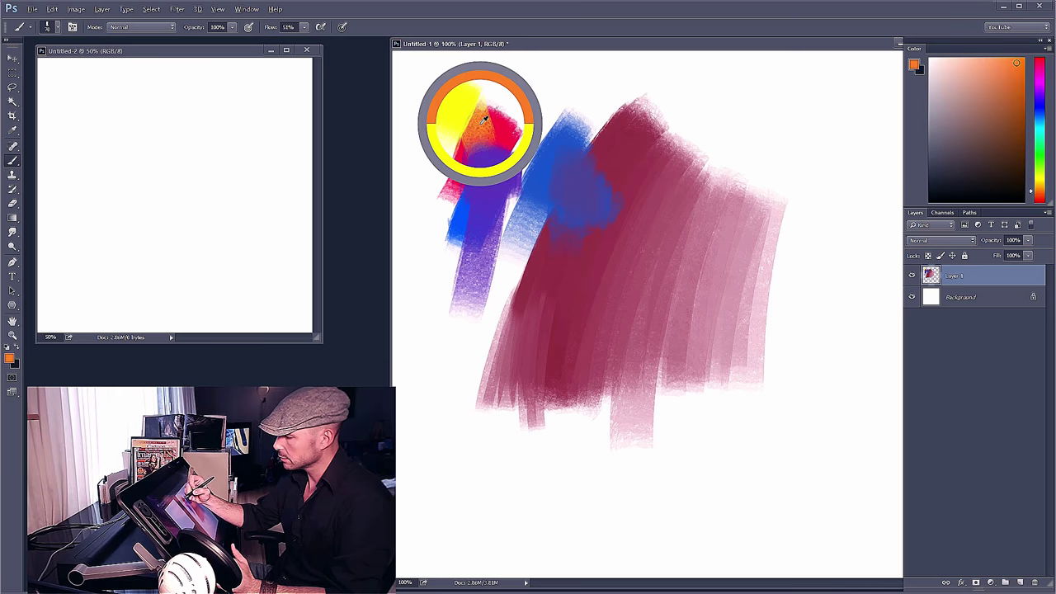
mouse_move(462, 106)
mouse_down()
mouse_move(499, 132)
mouse_move(546, 75)
mouse_move(510, 194)
mouse_up()
alt+click(493, 112)
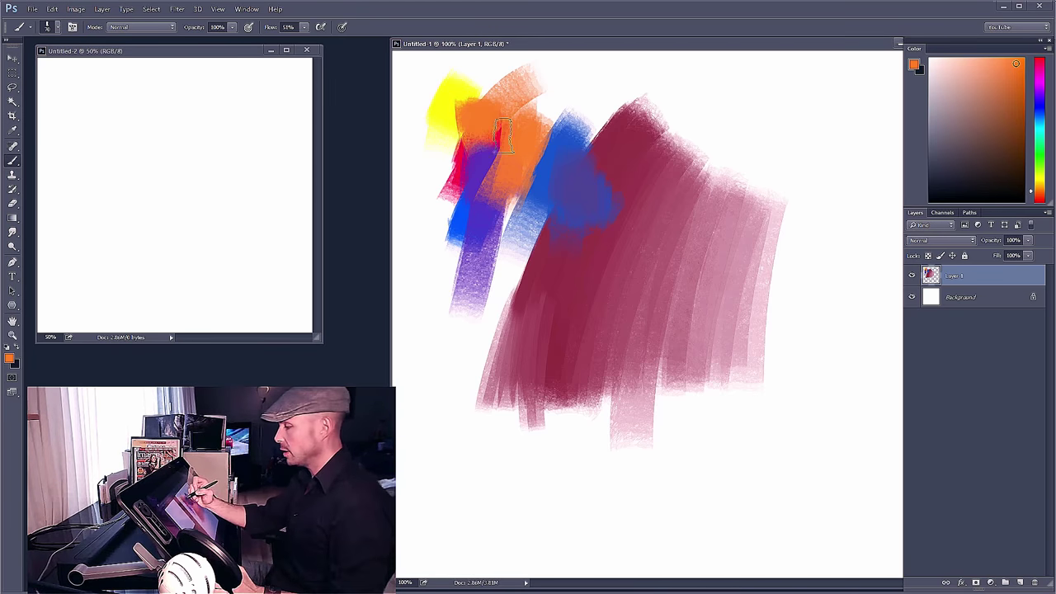
alt+click(494, 112)
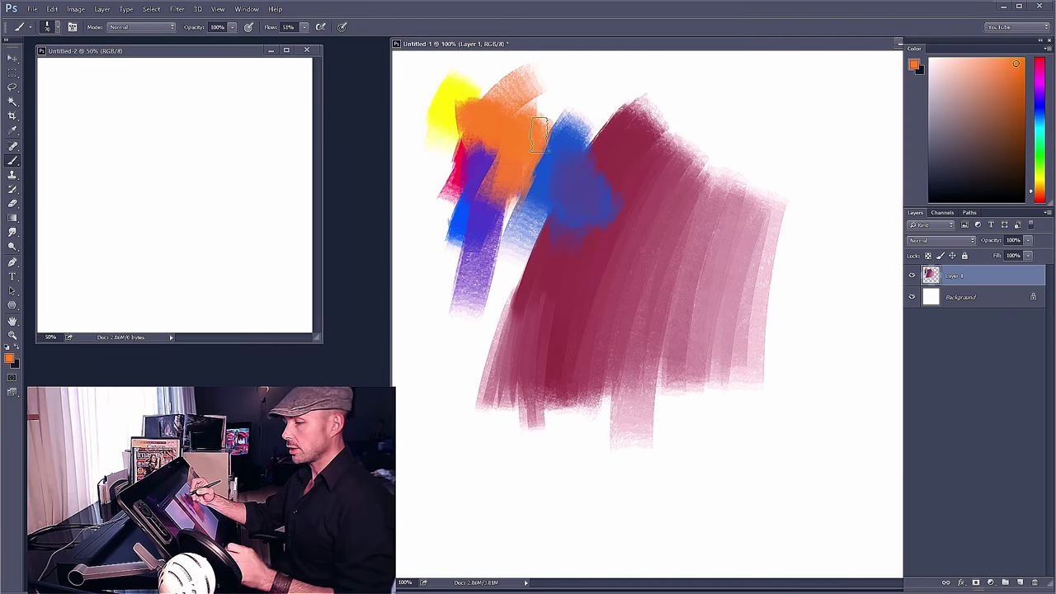
- Cover the blue patch with orange and blend in a muted orange-brown
mouse_move(540, 124)
mouse_down()
mouse_move(536, 206)
mouse_move(568, 200)
mouse_move(555, 149)
mouse_up()
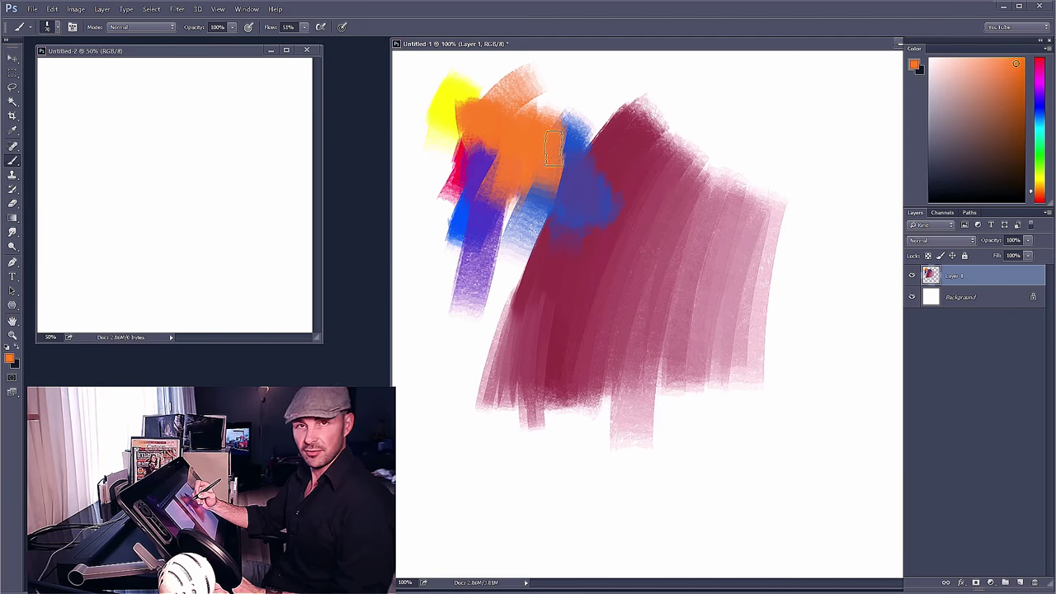
drag(534, 249, 558, 198)
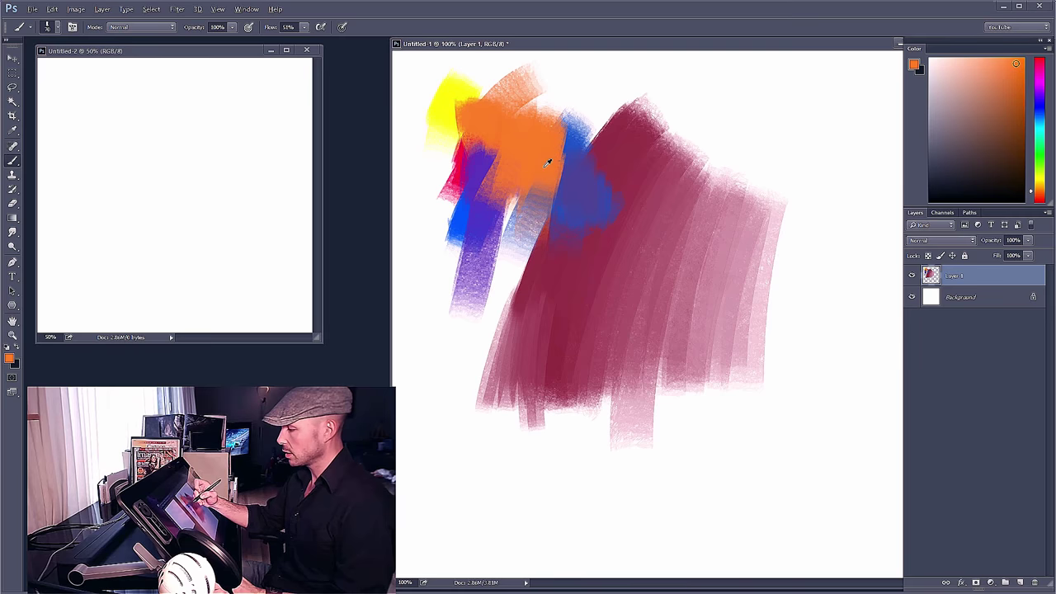
alt+click(546, 164)
alt+click(540, 207)
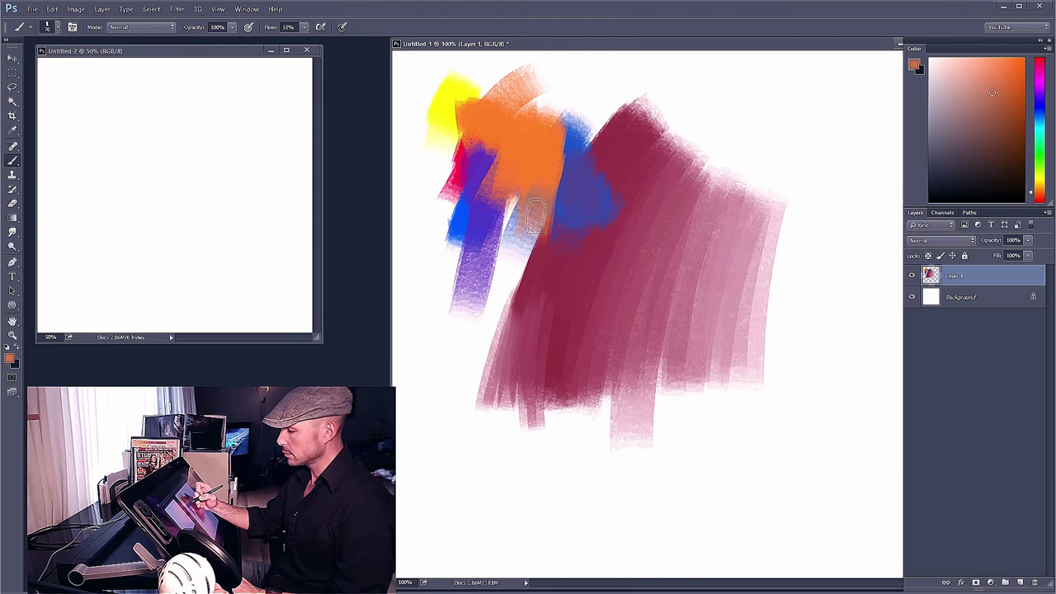
mouse_move(535, 217)
mouse_down()
mouse_move(559, 247)
mouse_move(551, 203)
mouse_move(562, 218)
mouse_up()
- Blend sampled crimson and reddish brown strokes down into the crimson fan
alt+click(550, 208)
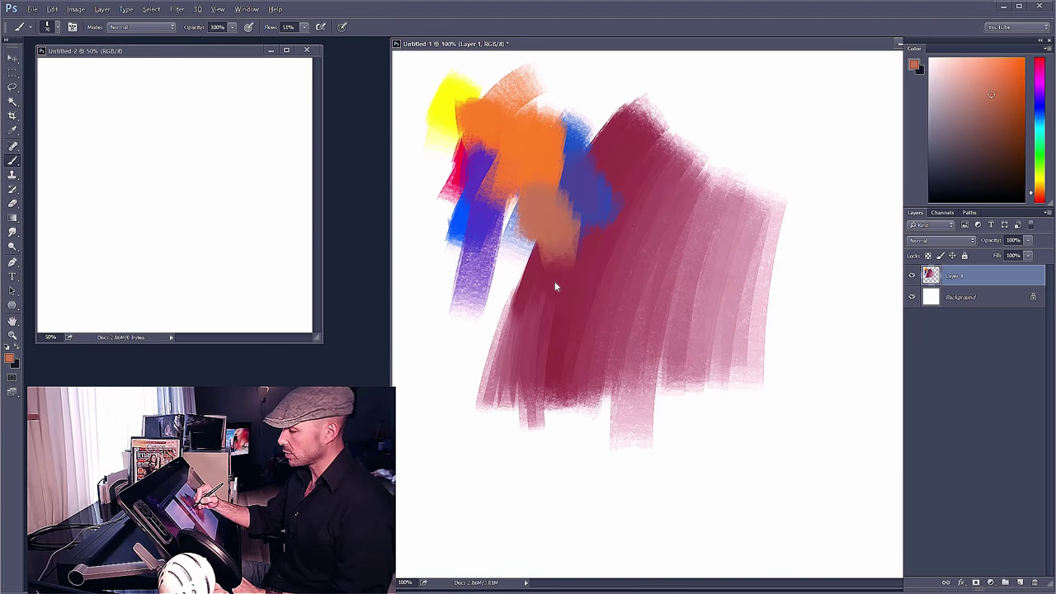
alt+click(629, 174)
drag(555, 263, 559, 247)
alt+click(558, 224)
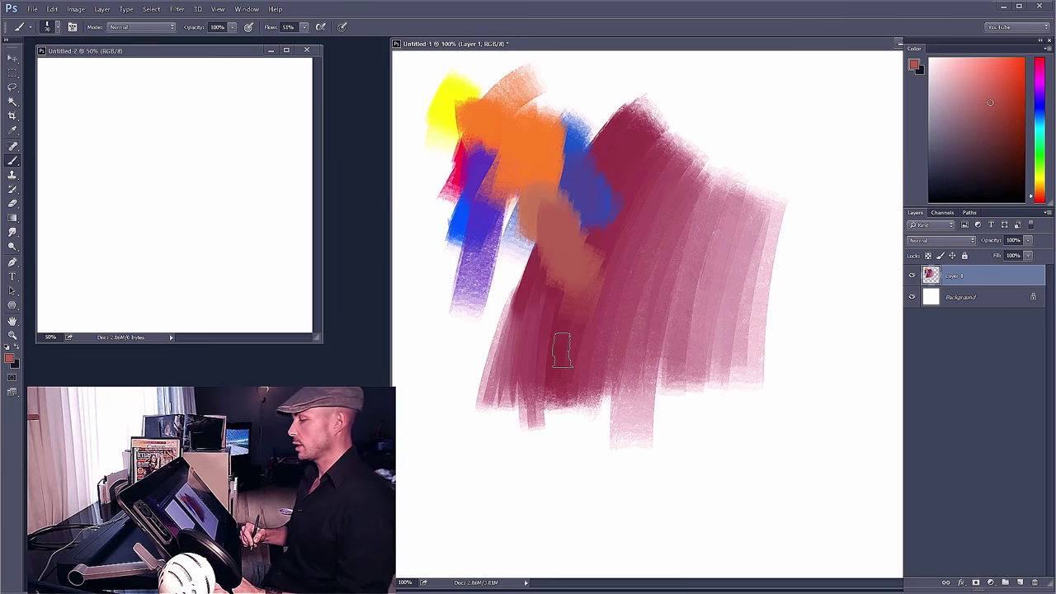
drag(570, 225, 568, 259)
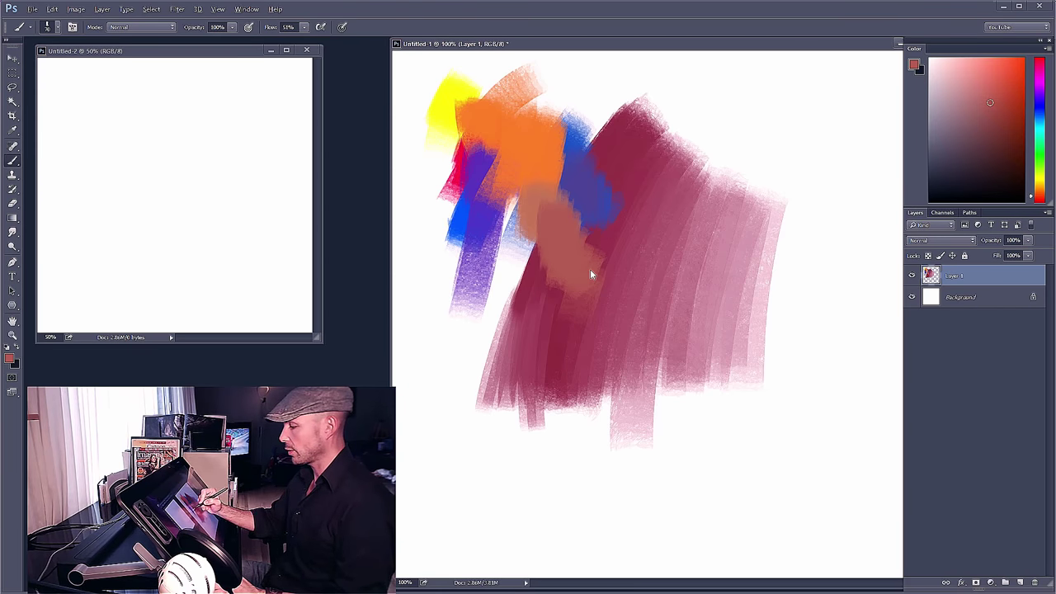